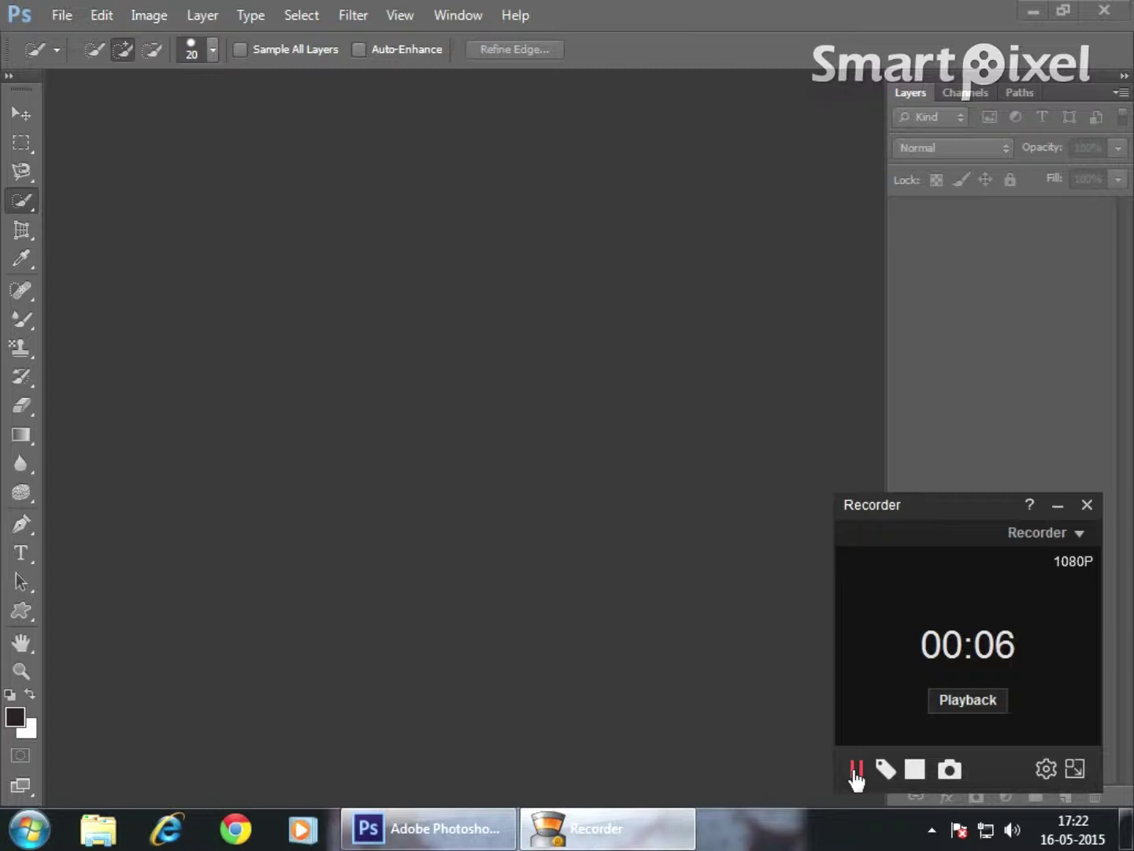
- Make the Quick Selection Tool the active selection tool
left_click(1059, 505)
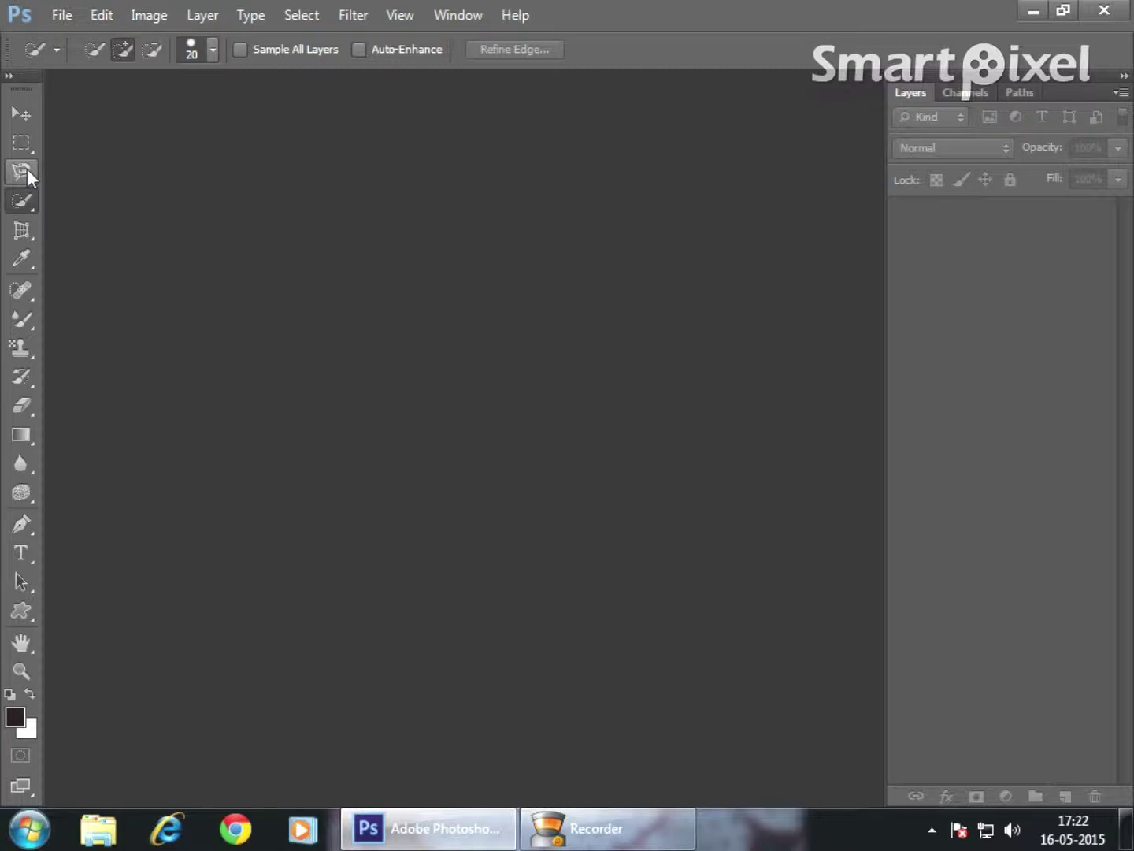
right_click(26, 202)
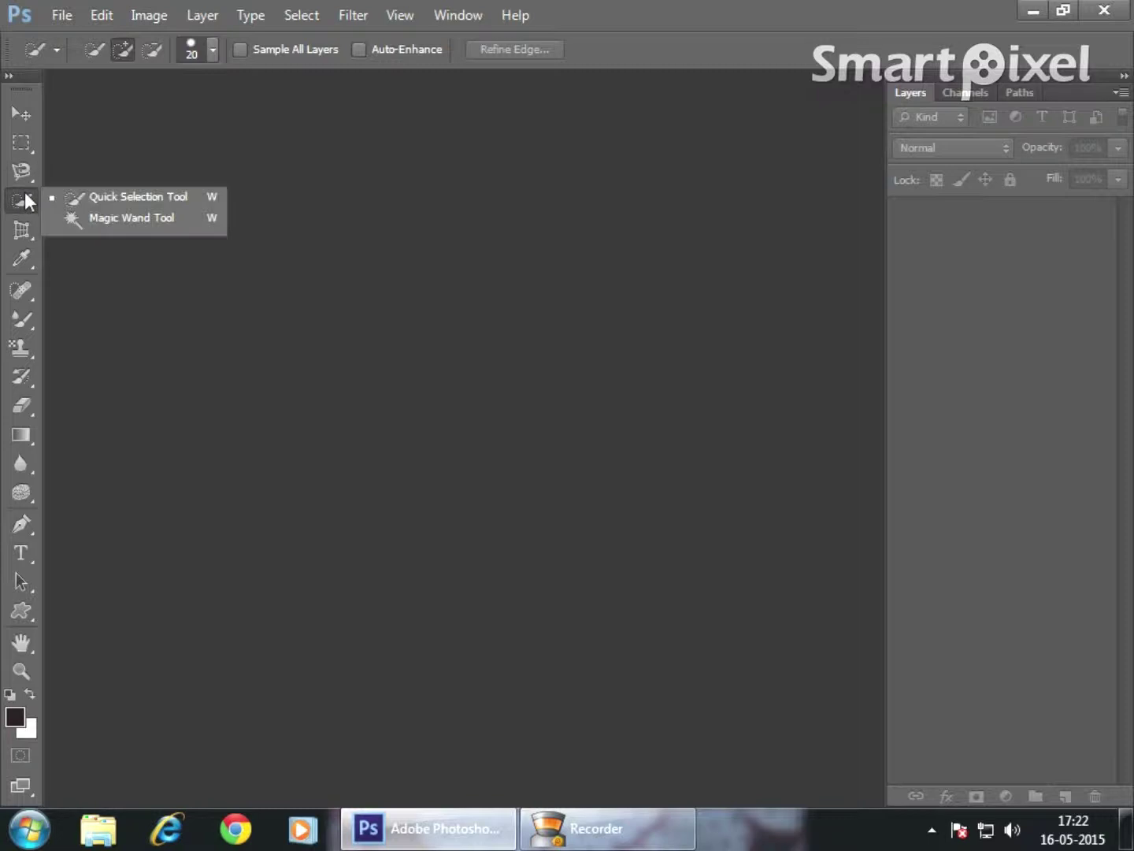
left_click(158, 200)
- Open the portrait download.jpg from the Desktop
left_click(58, 15)
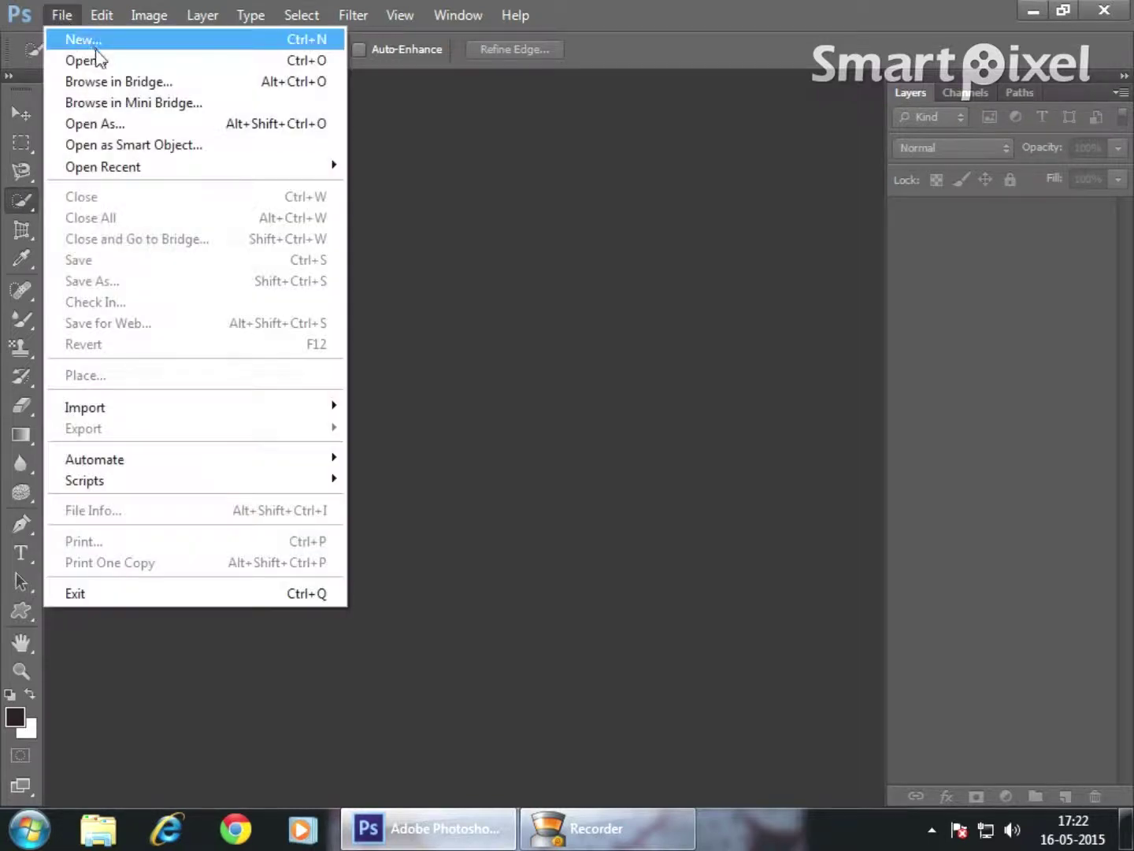
left_click(103, 61)
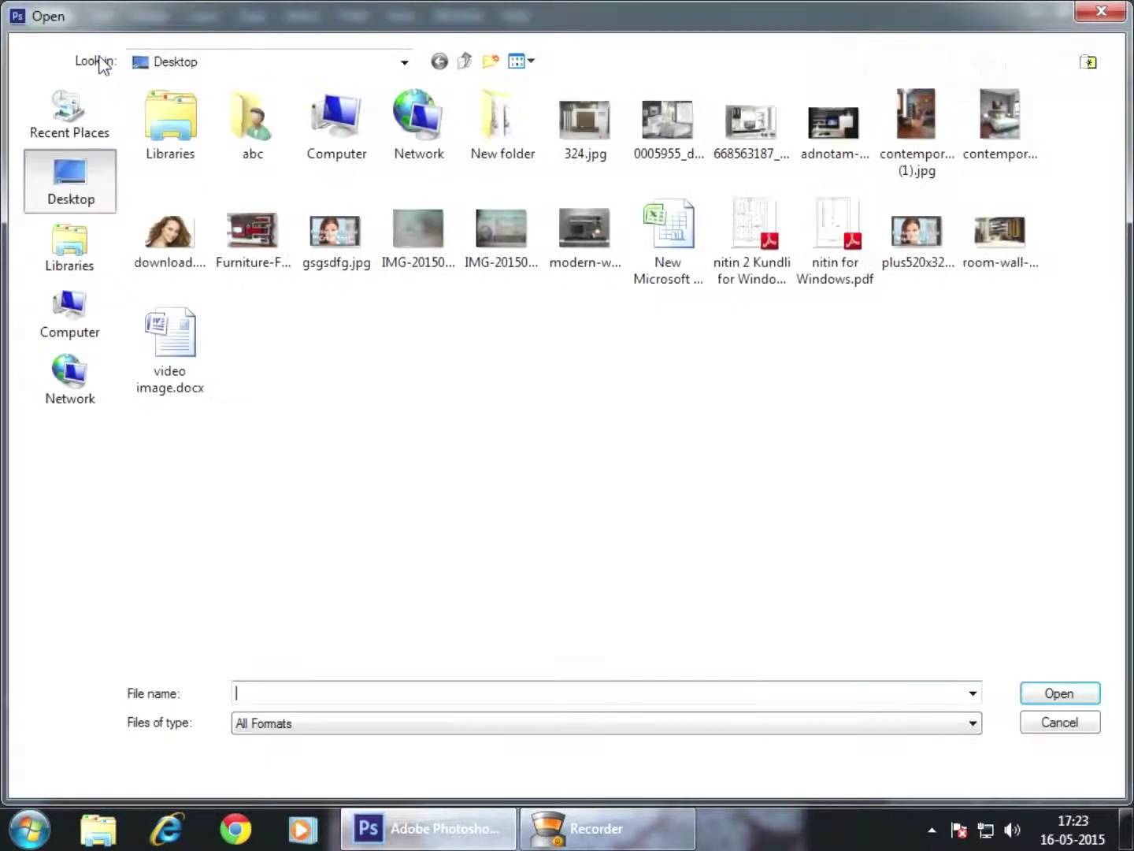
left_click(180, 251)
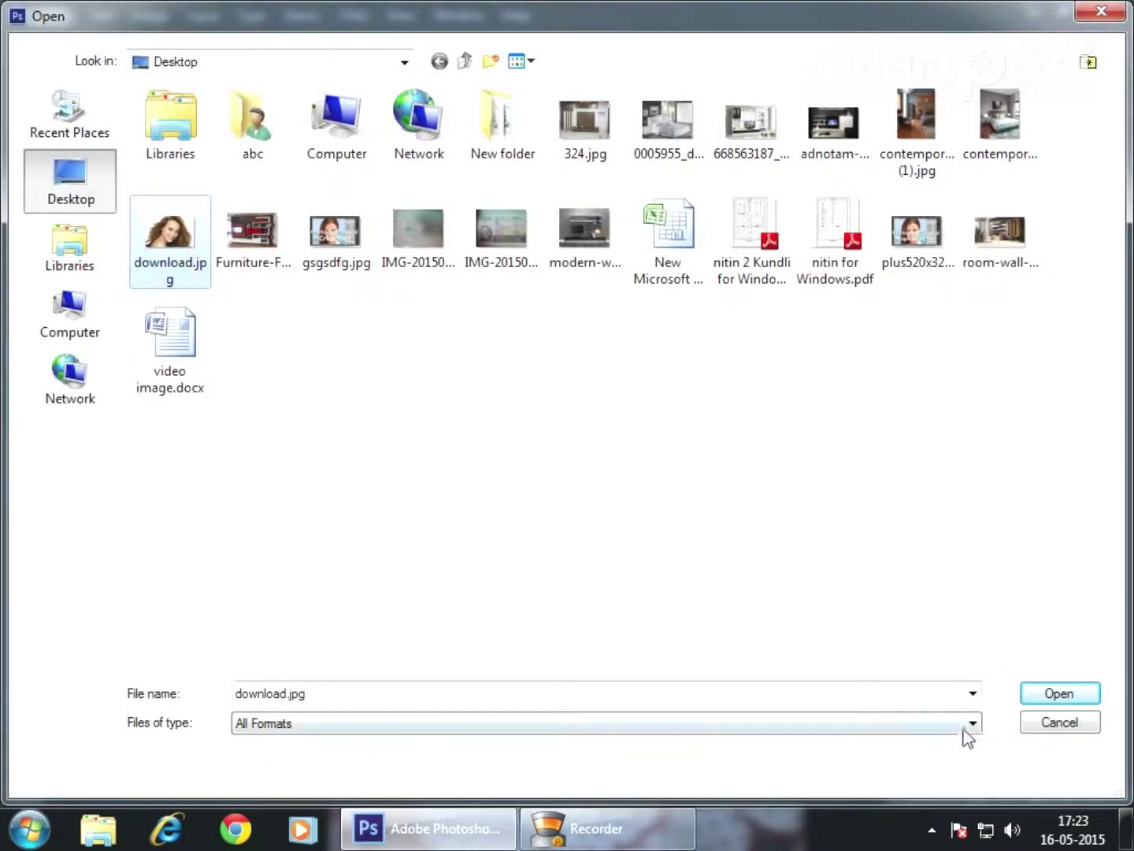
left_click(1059, 695)
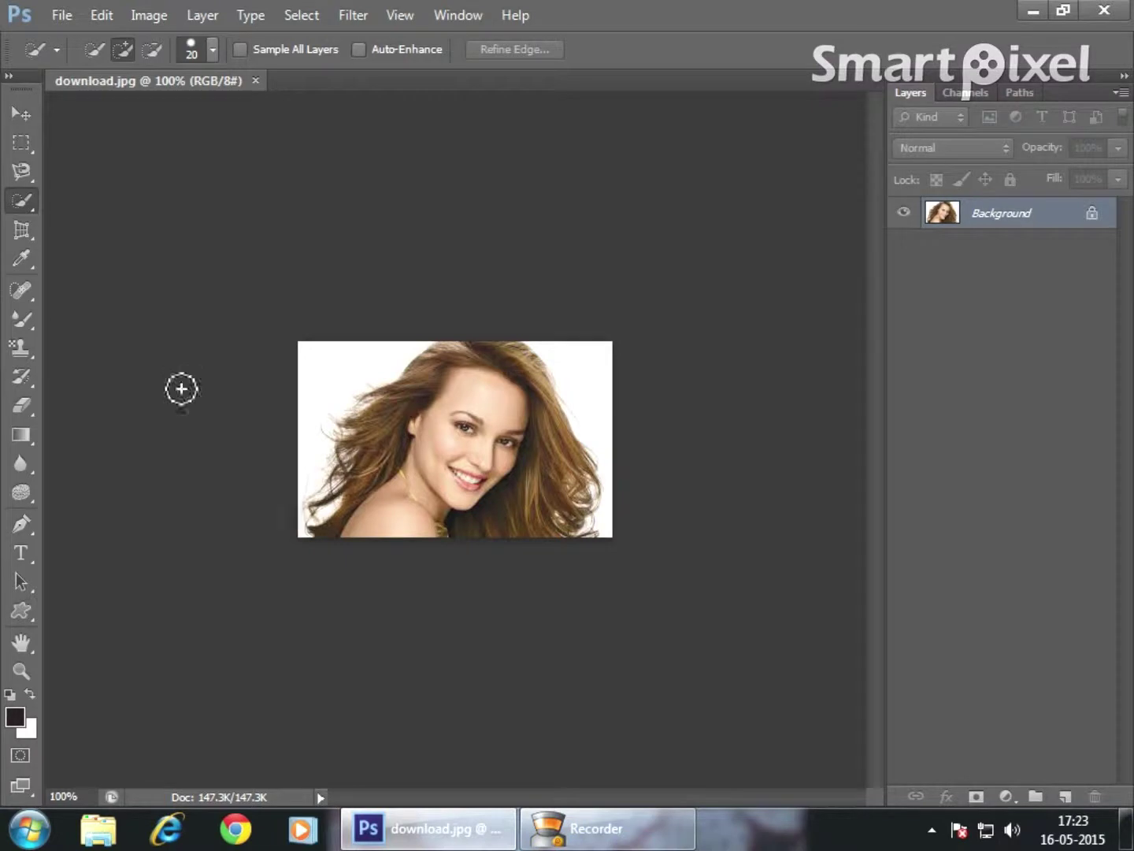
right_click(22, 200)
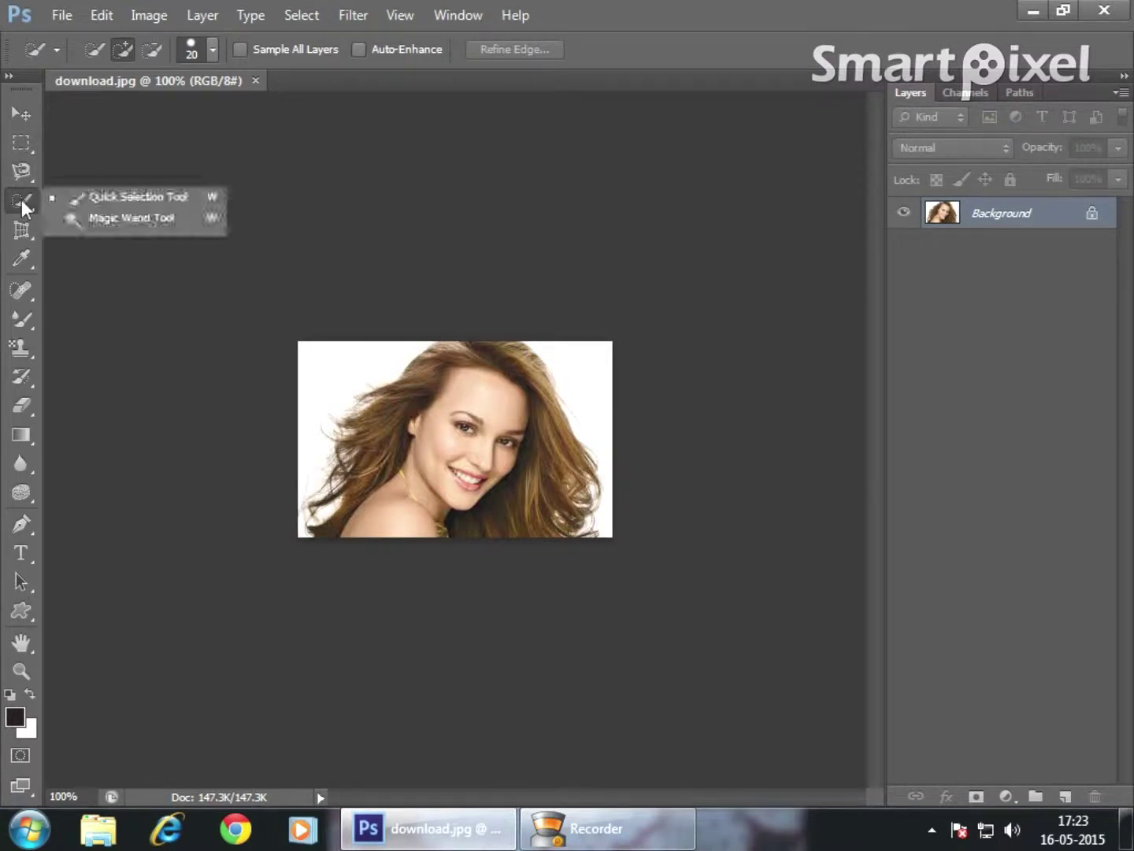
left_click(147, 198)
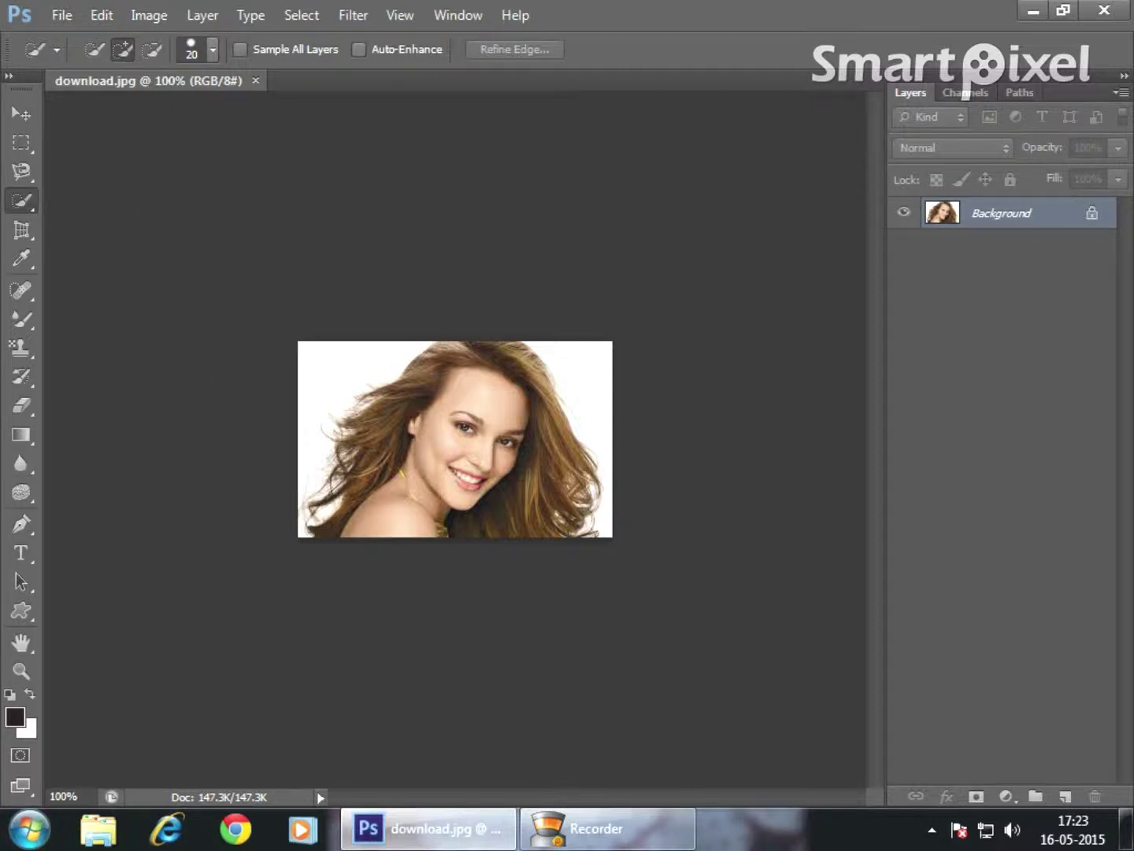
left_click(119, 48)
- Move the portrait into its own maximized window and zoom to 300%
right_click(142, 79)
left_click(220, 173)
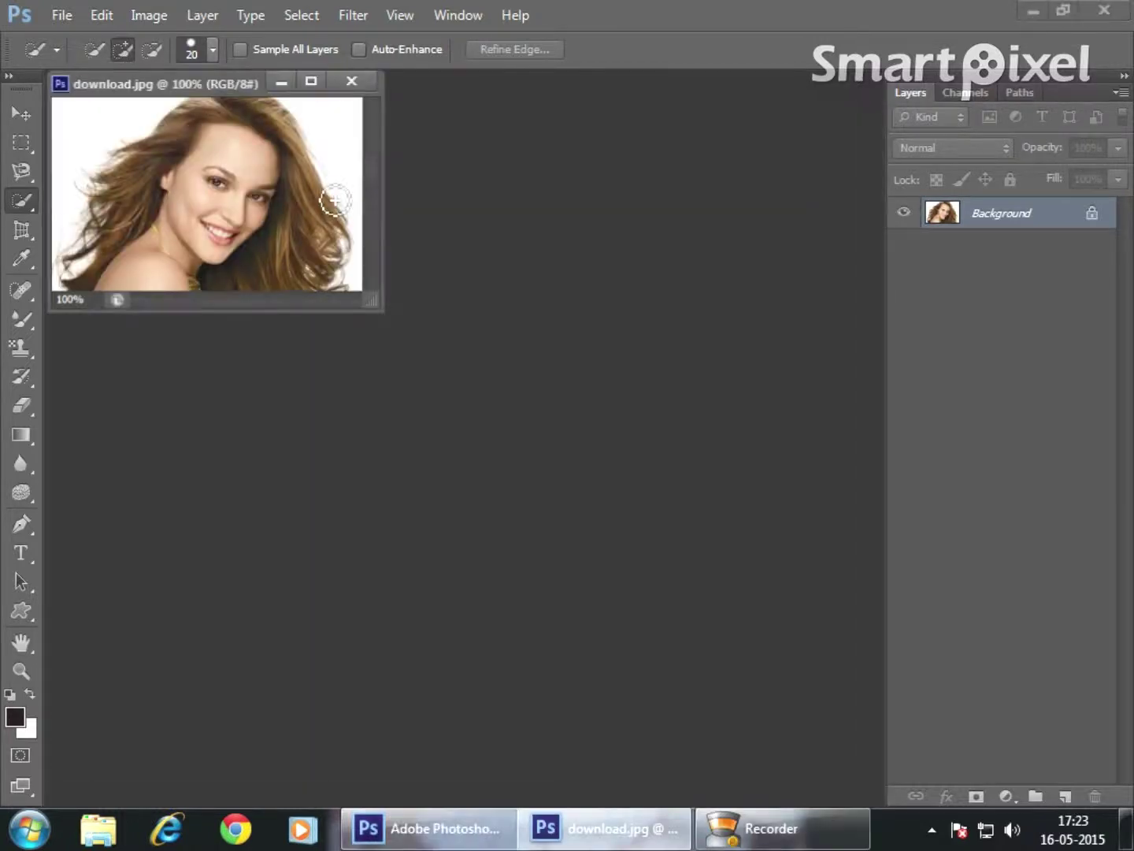
left_click(317, 85)
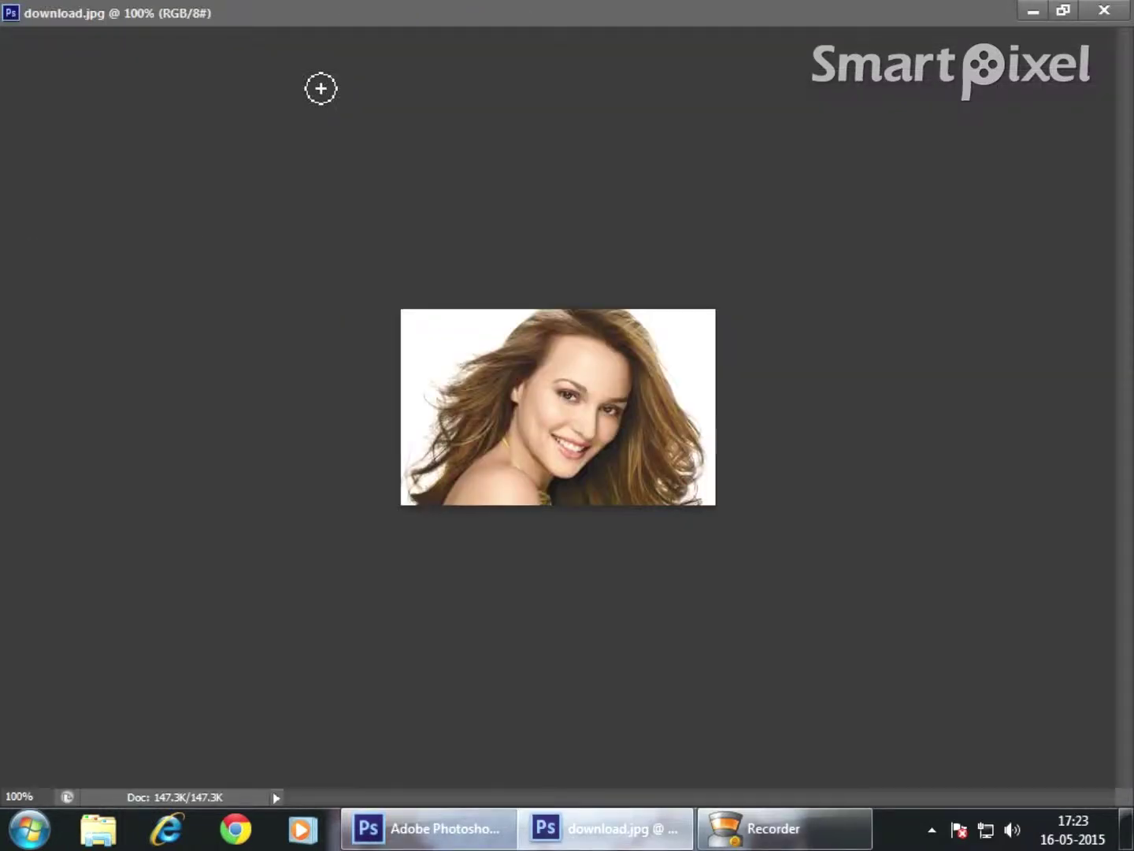
key("ctrl+plus")
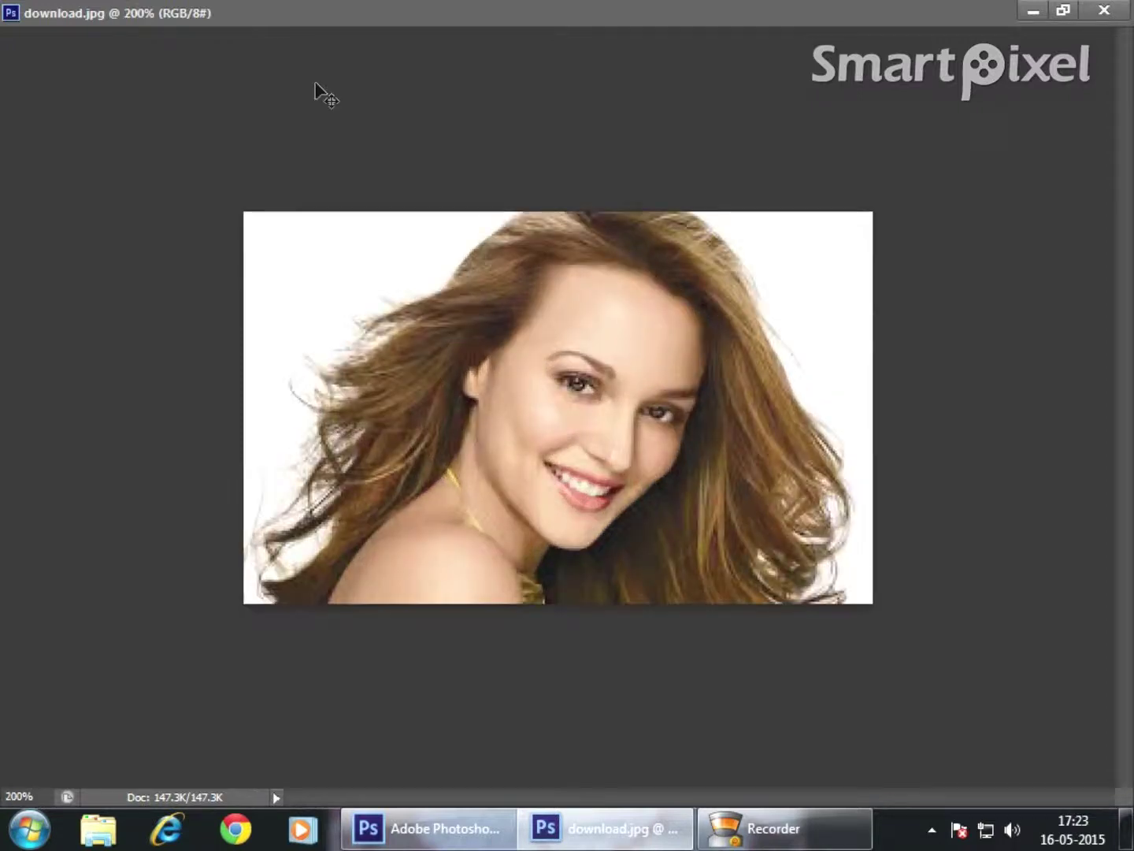
key("ctrl+plus")
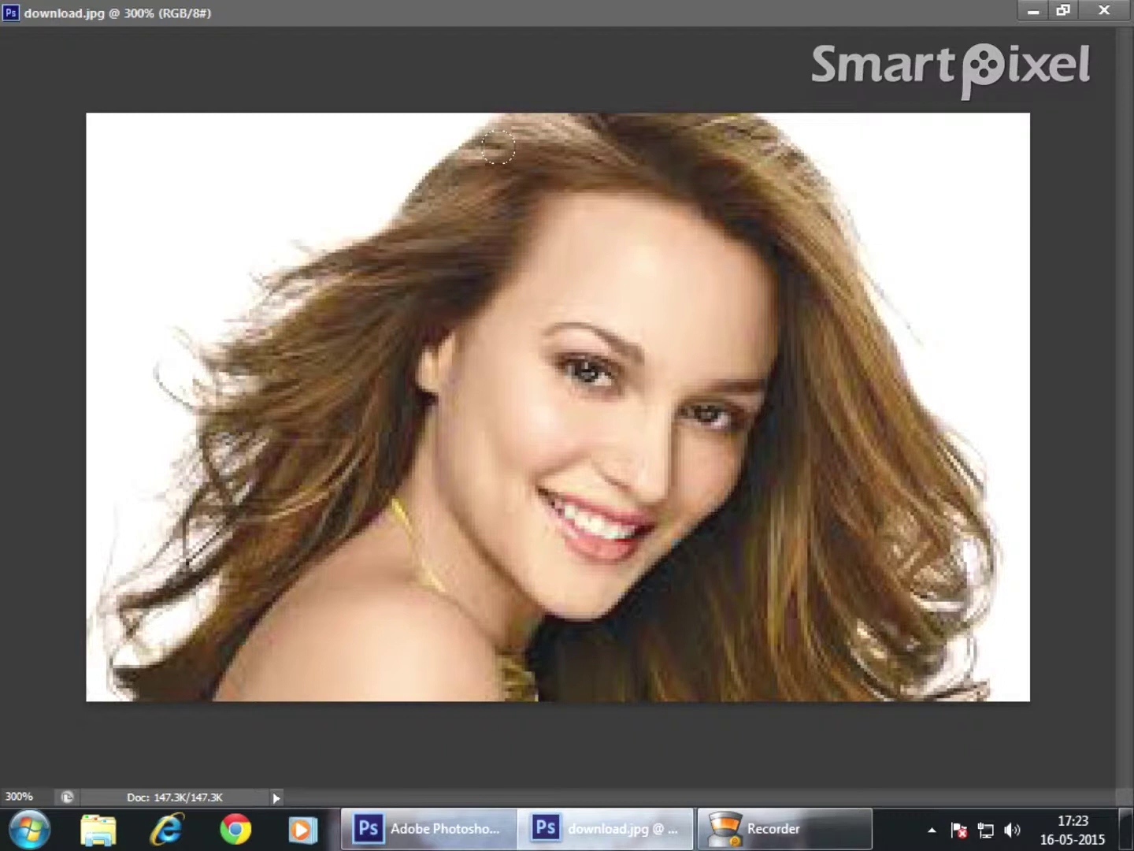
- Quick-select the woman's head, hair and shoulders, then restore the window down
mouse_move(498, 146)
left_mouse_down()
mouse_move(344, 504)
mouse_move(644, 614)
left_mouse_up()
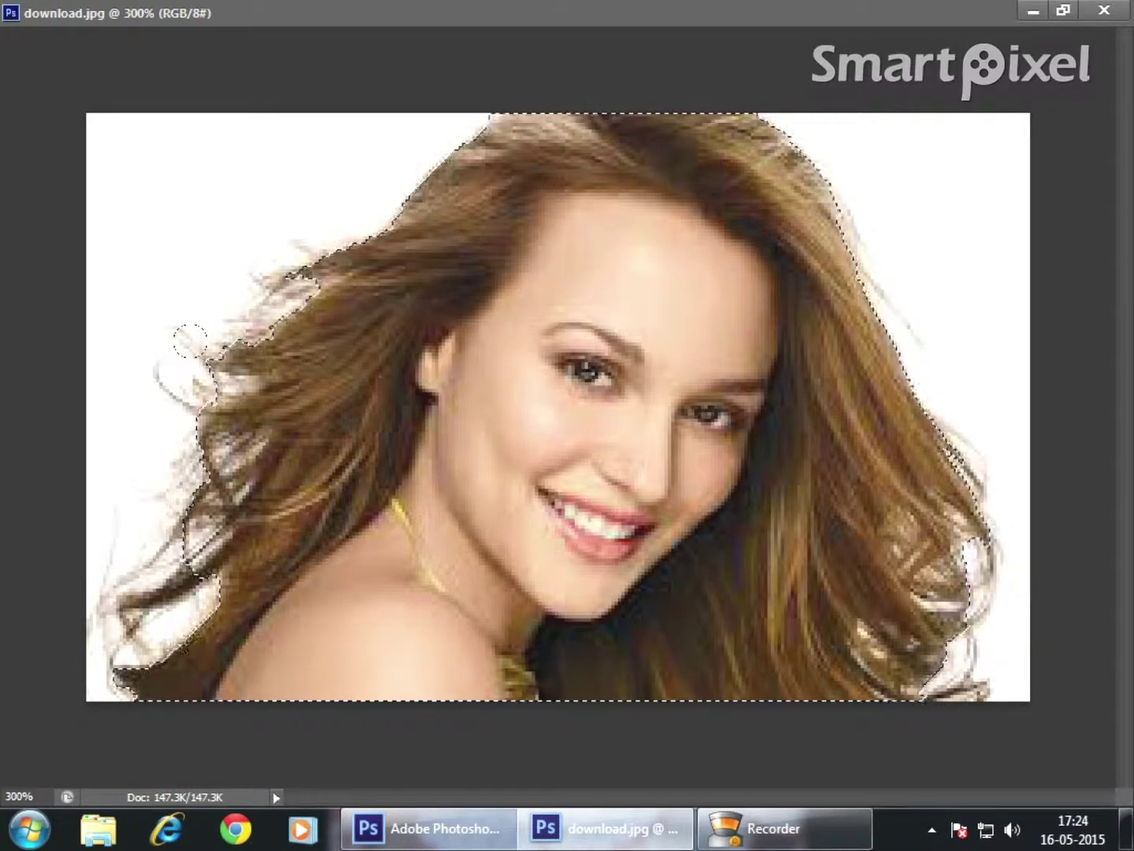
left_click(1064, 8)
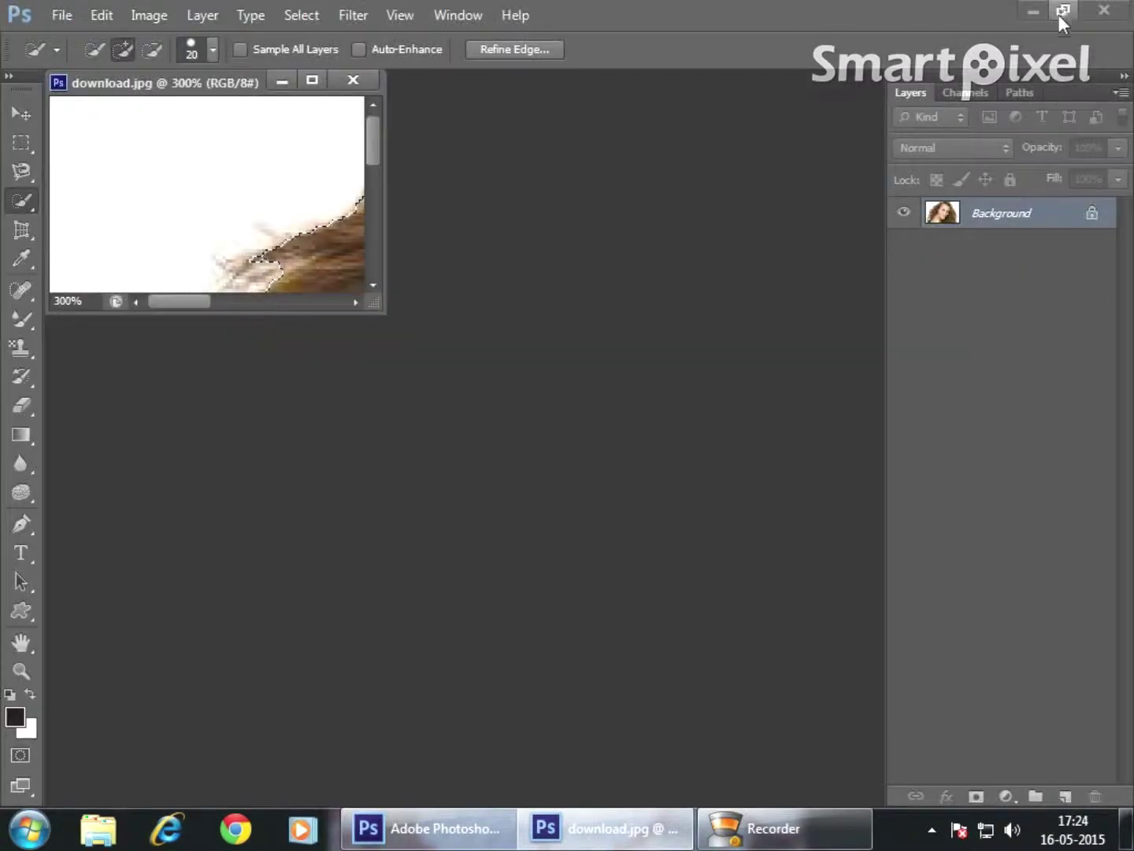
- Zoom the portrait to 100% and centre its window in the workspace
key("ctrl+1")
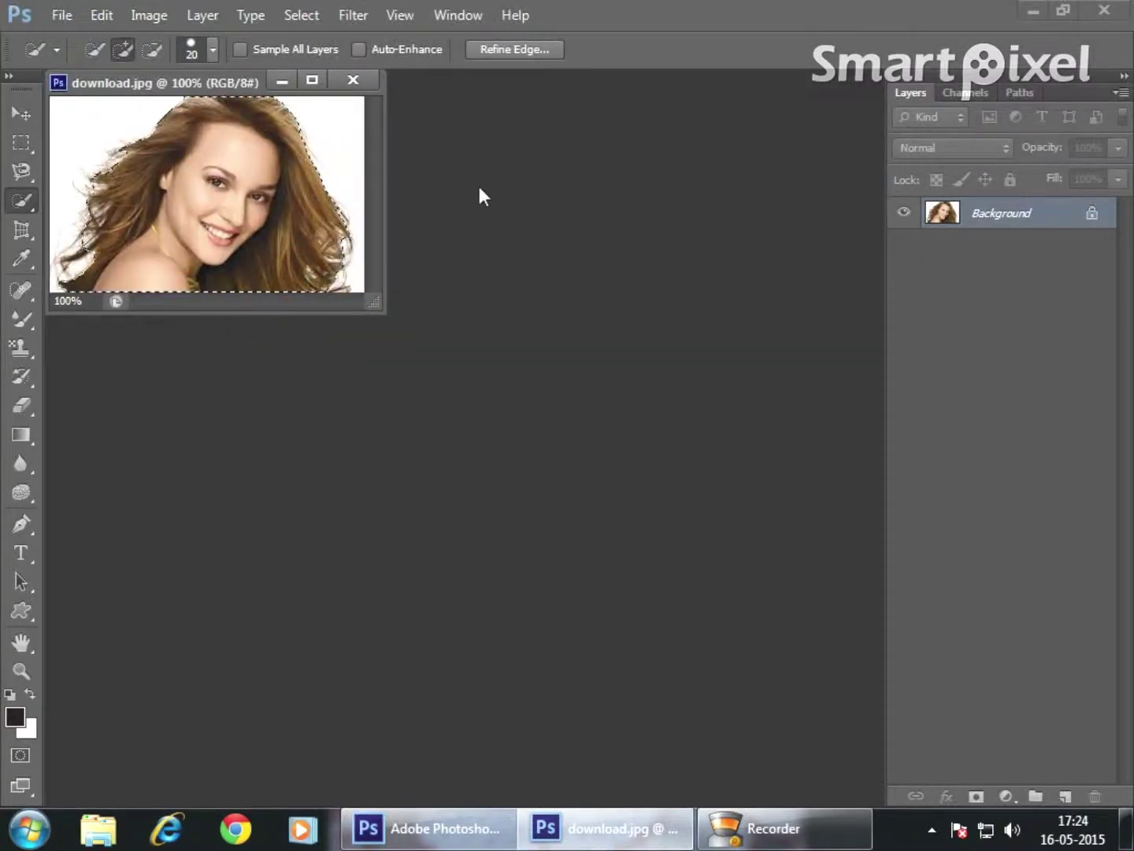
left_click_drag(178, 88, 341, 301)
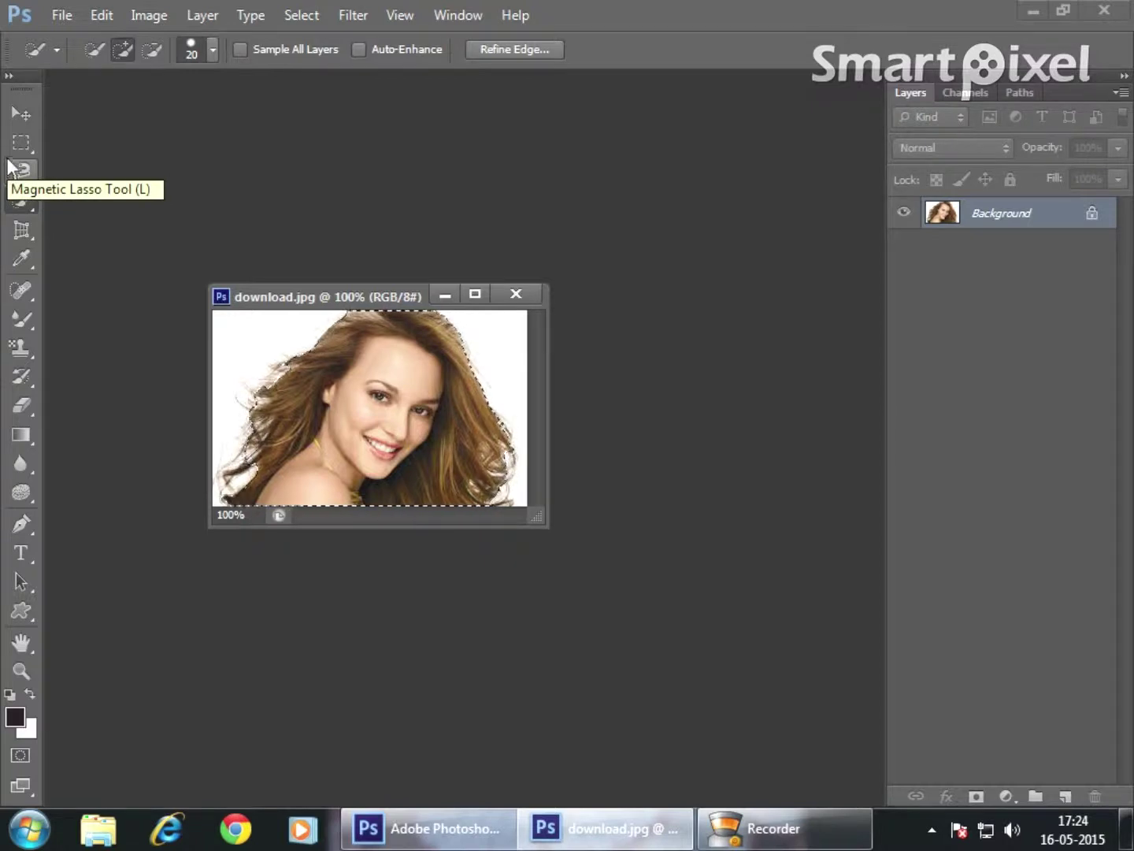
- Open Refine Edge, brush along the hair, and choose the Refine Radius brush
left_click(518, 49)
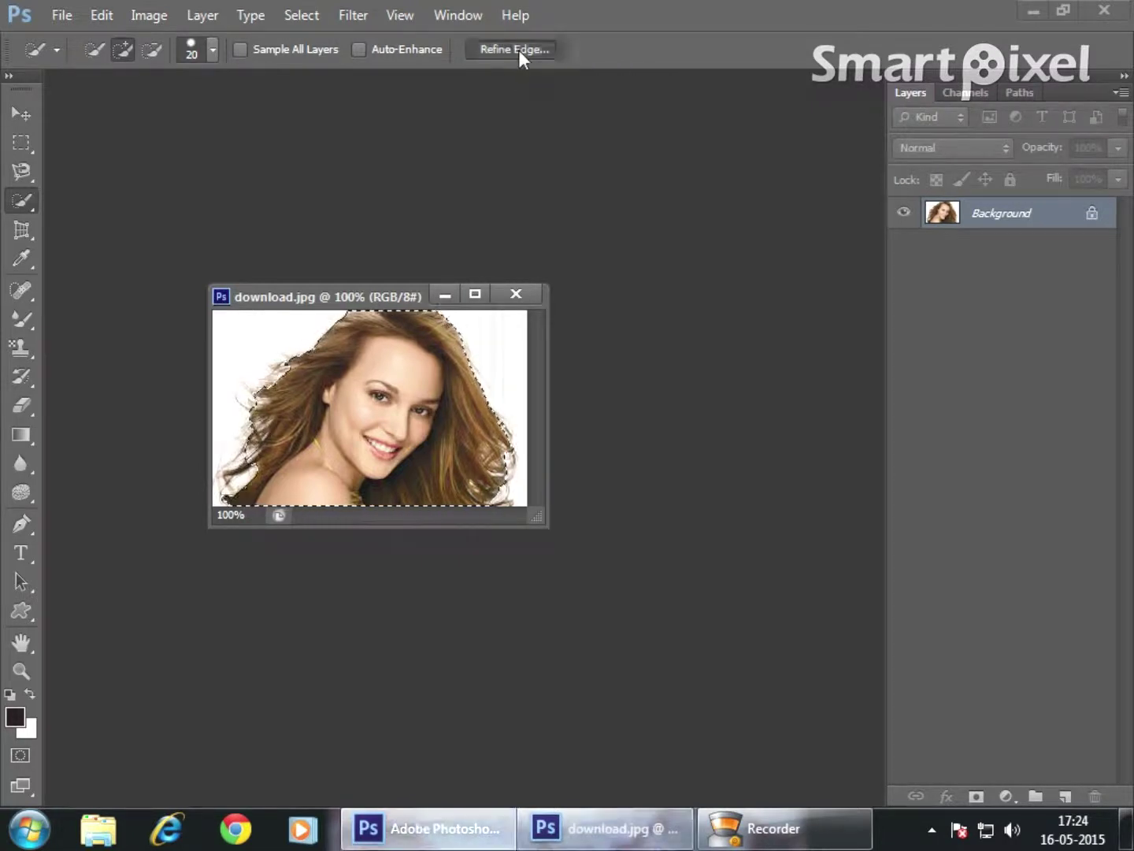
mouse_move(695, 122)
left_mouse_down()
mouse_move(679, 337)
mouse_move(717, 242)
left_mouse_up()
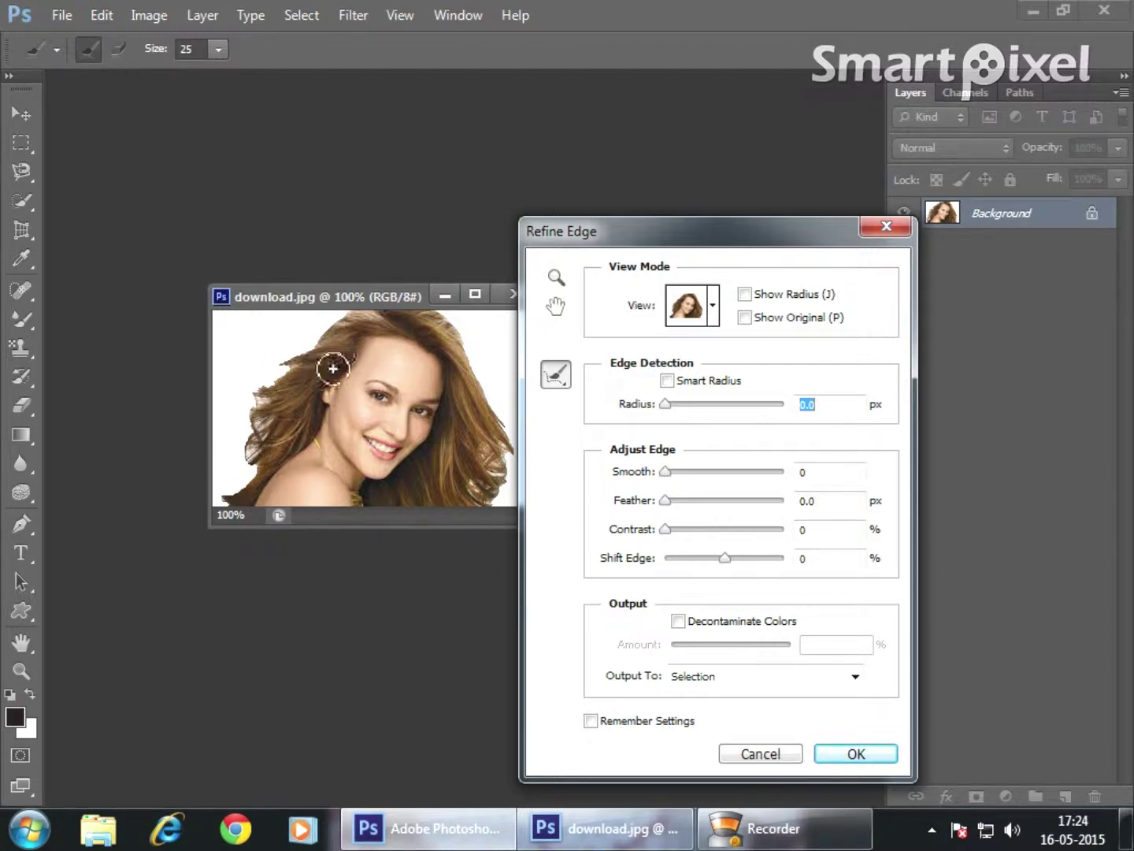
left_click_drag(252, 448, 254, 447)
left_click(557, 376)
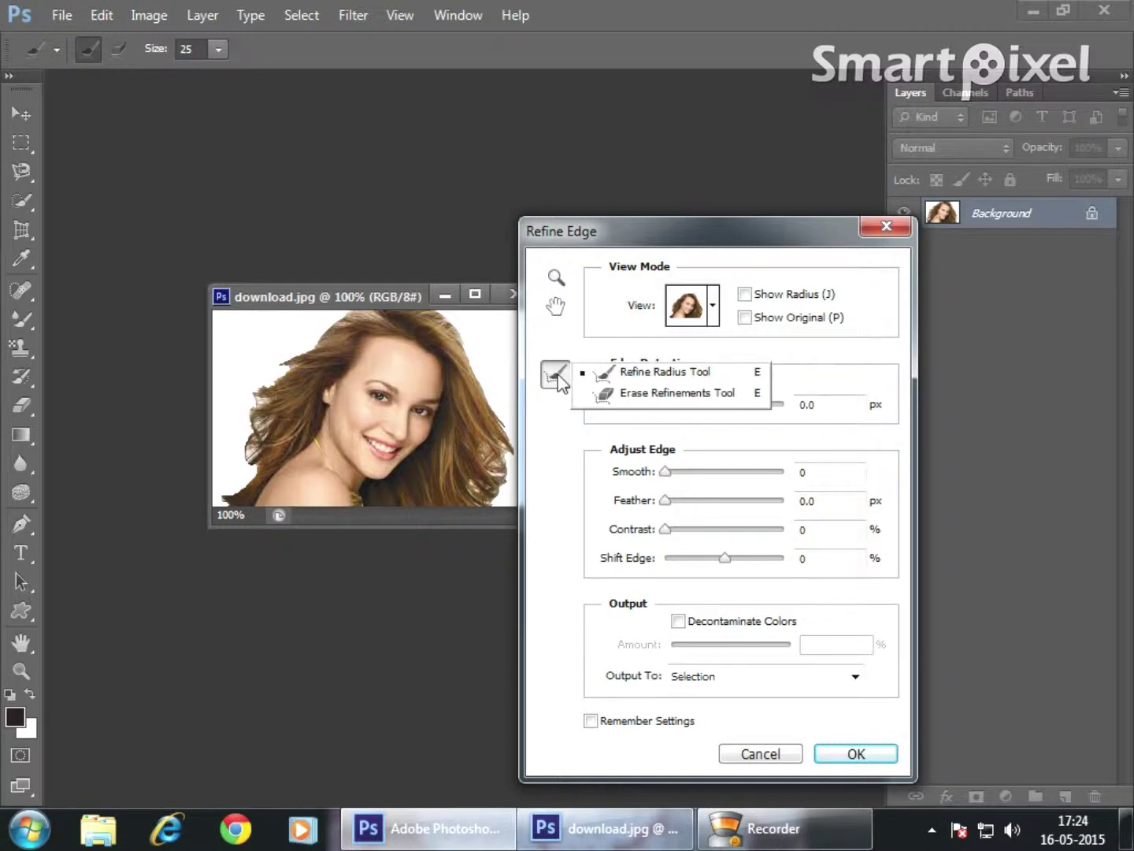
left_click(688, 383)
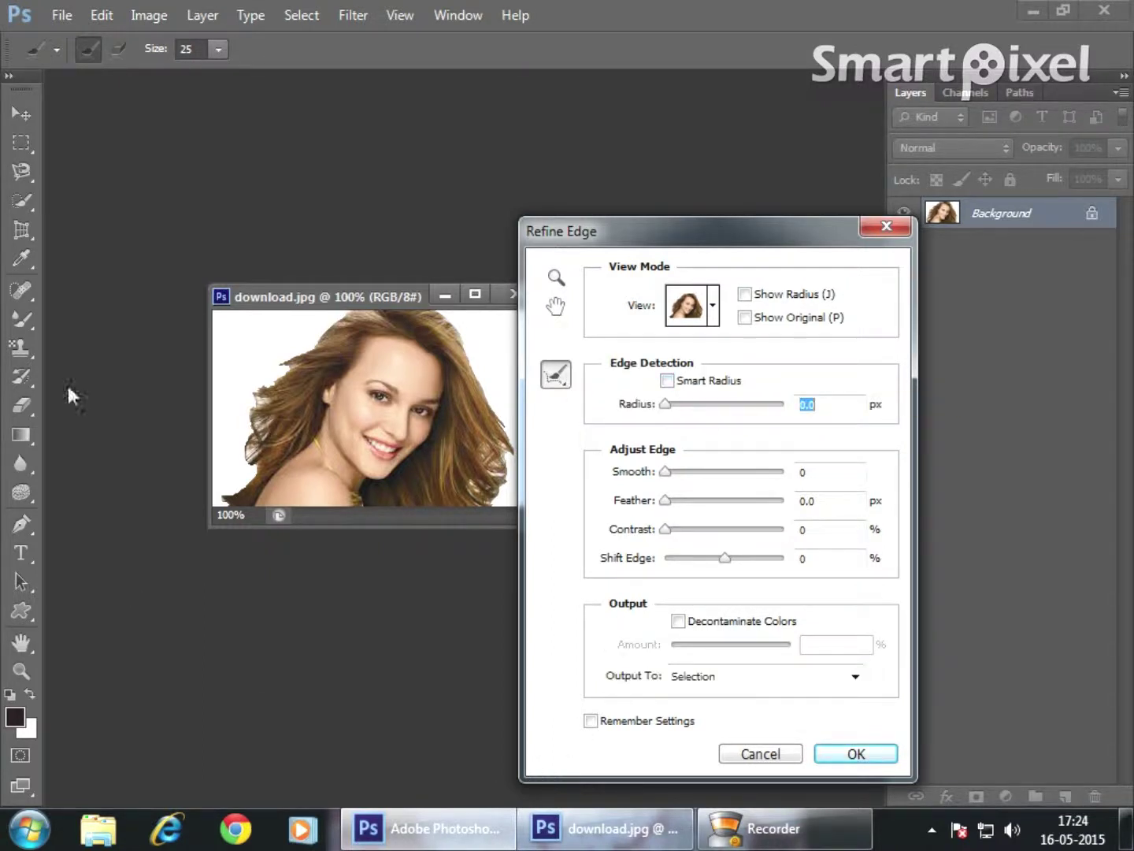
- Try a slightly larger refine brush, cancel Refine Edge, and zoom to 200%
left_click(218, 50)
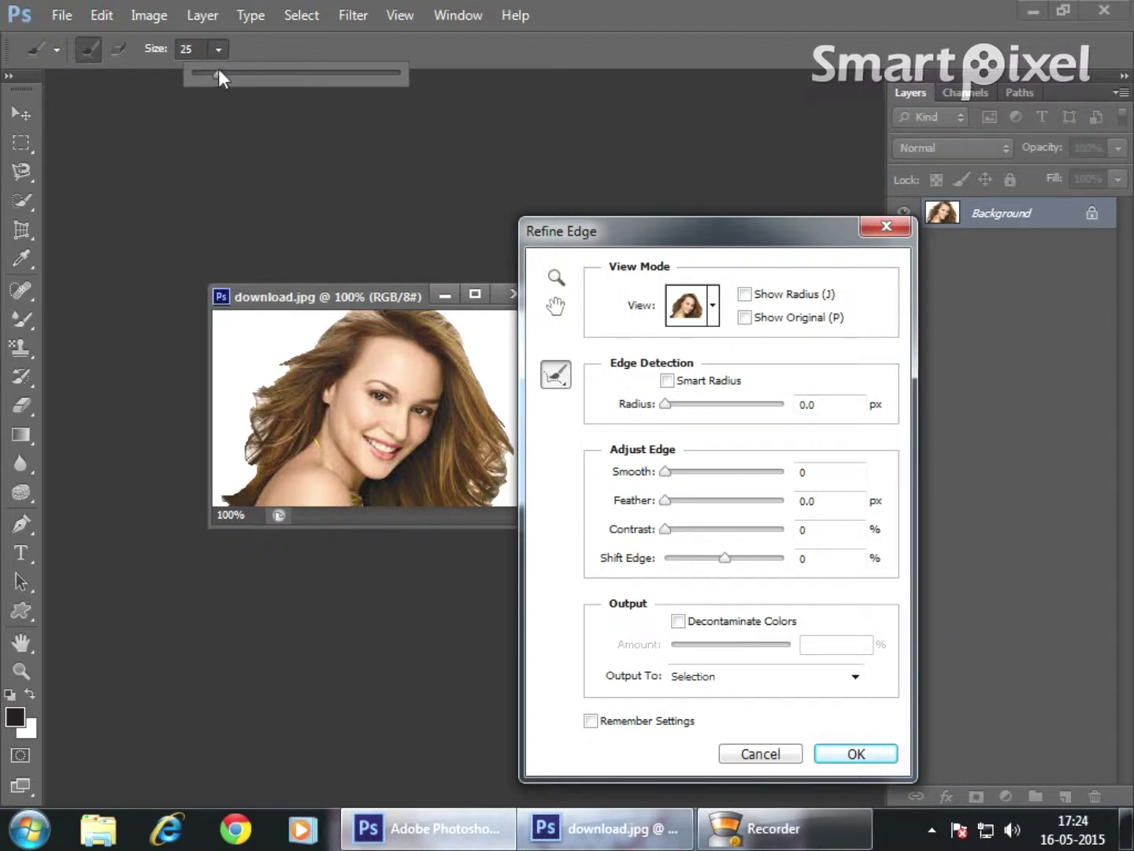
left_click_drag(224, 71, 226, 71)
left_click(218, 49)
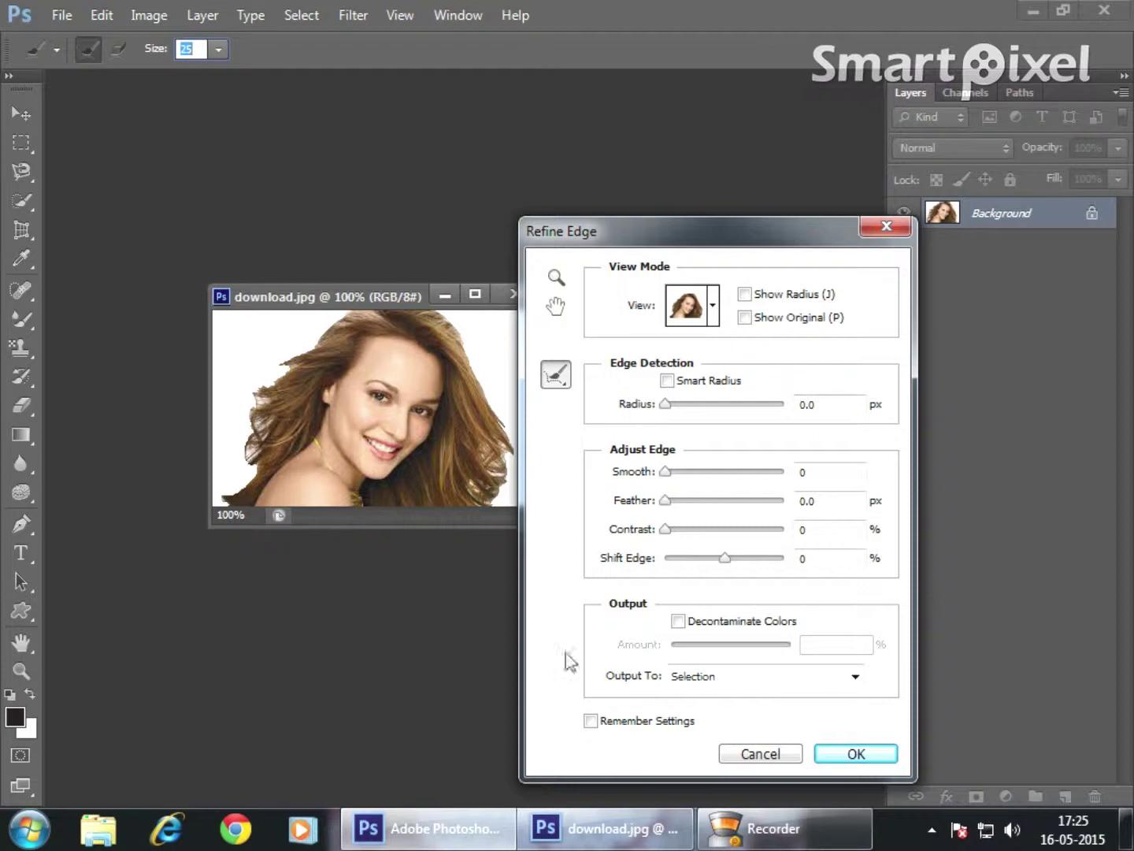
left_click_drag(696, 235, 772, 237)
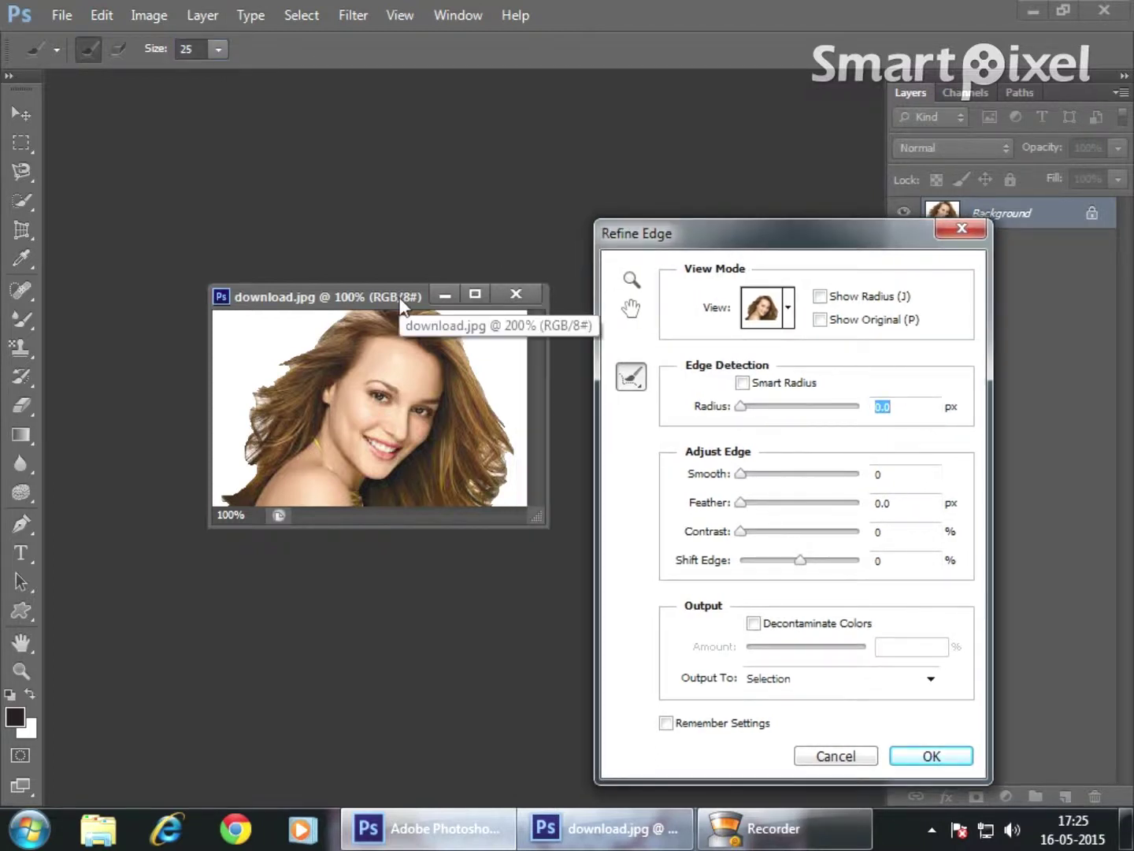
left_click(837, 755)
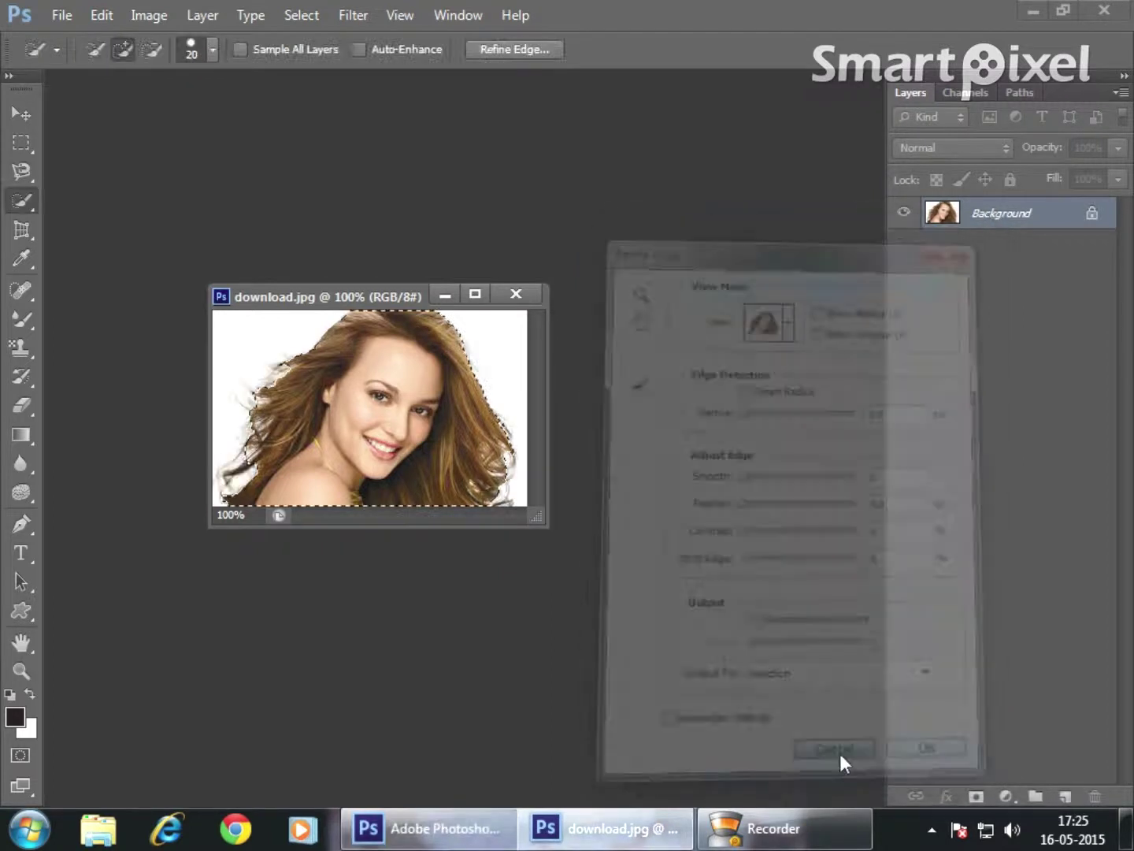
key("ctrl+plus")
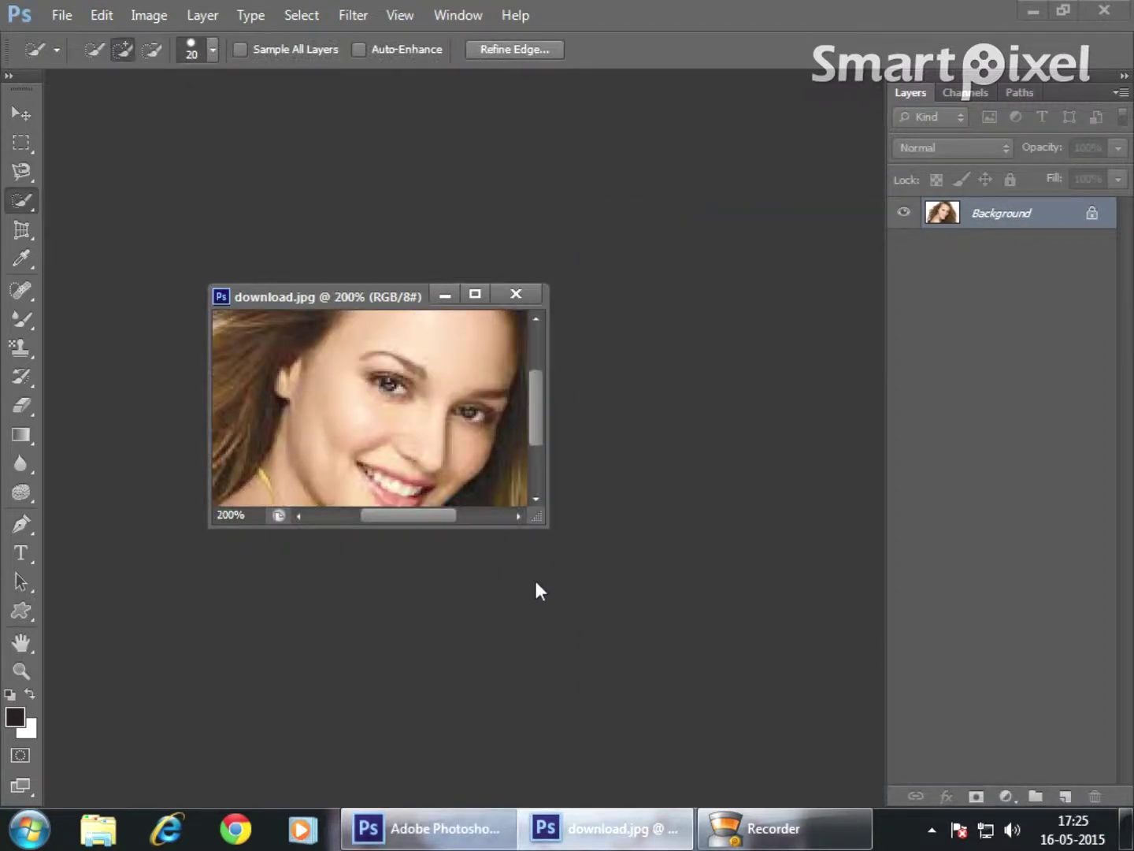
- Resize the document window and reopen Refine Edge with the Refine Radius Tool
left_click_drag(543, 520, 935, 844)
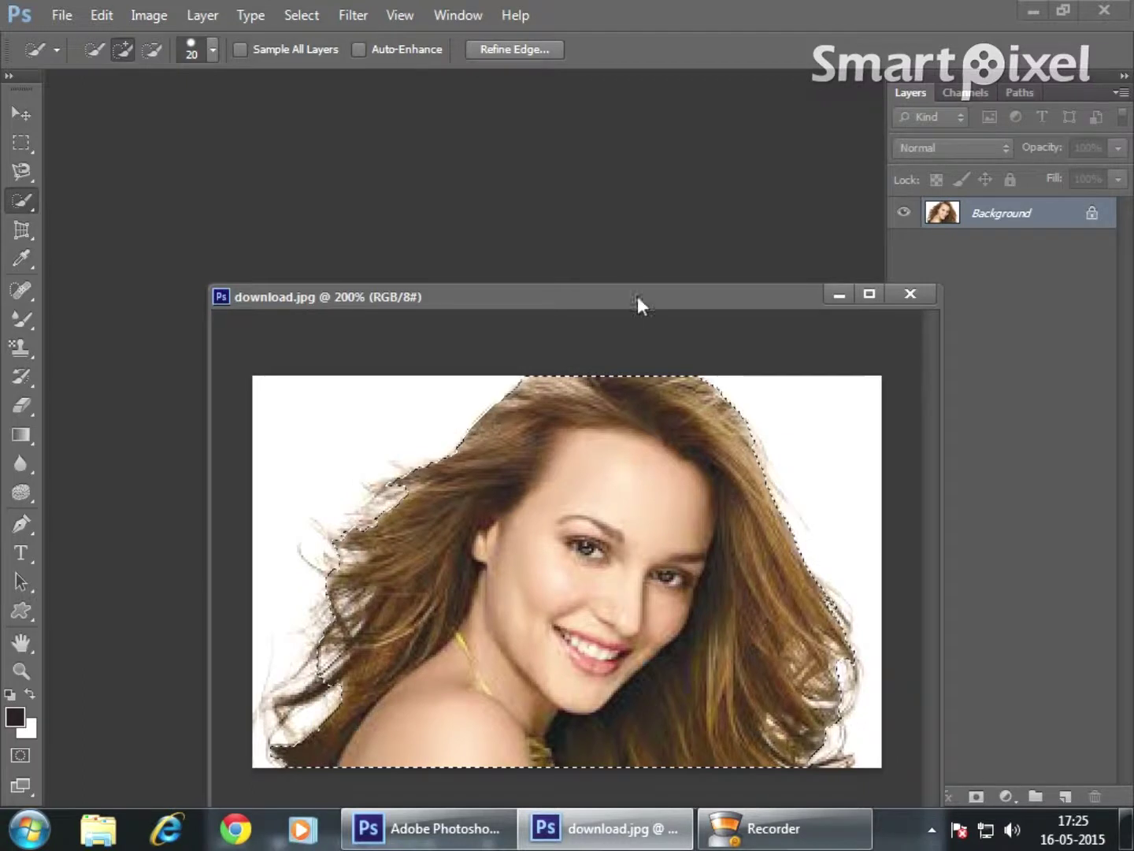
left_click_drag(637, 296, 545, 164)
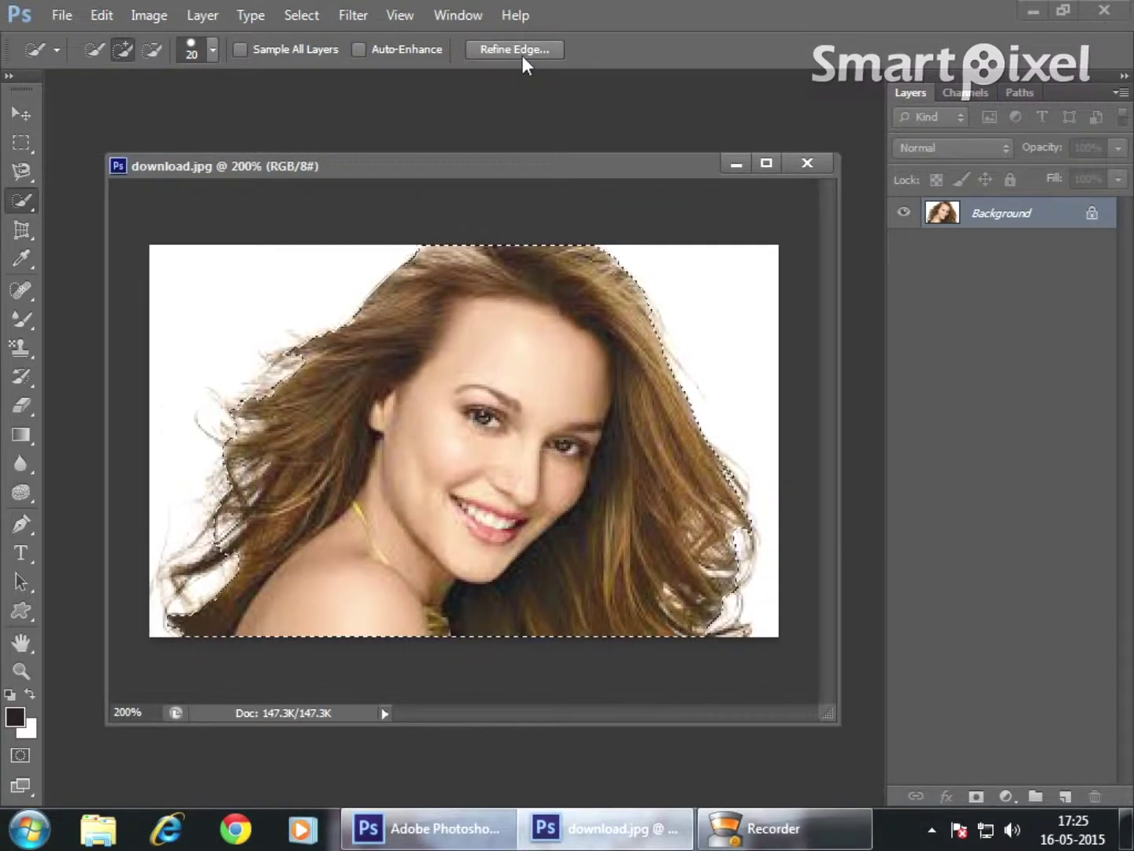
left_click(521, 52)
left_click(633, 386)
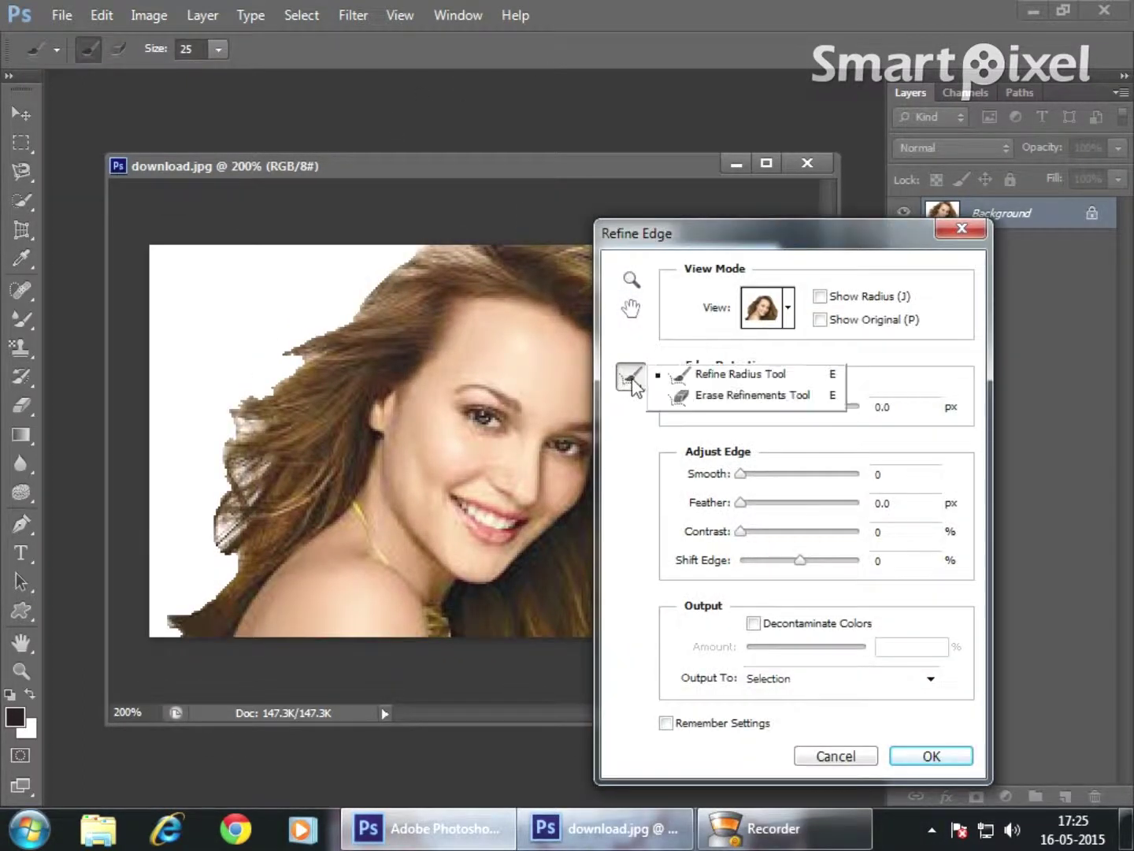
left_click(707, 379)
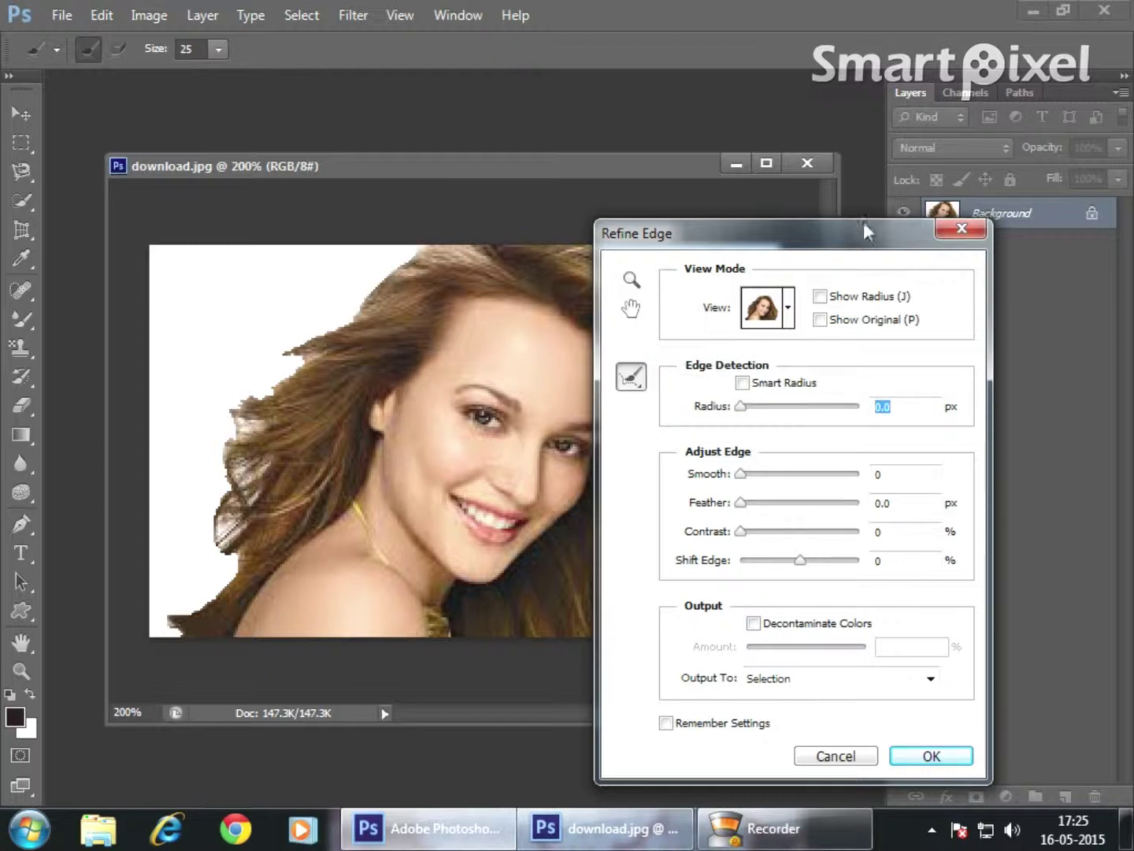
left_click_drag(851, 244, 1044, 315)
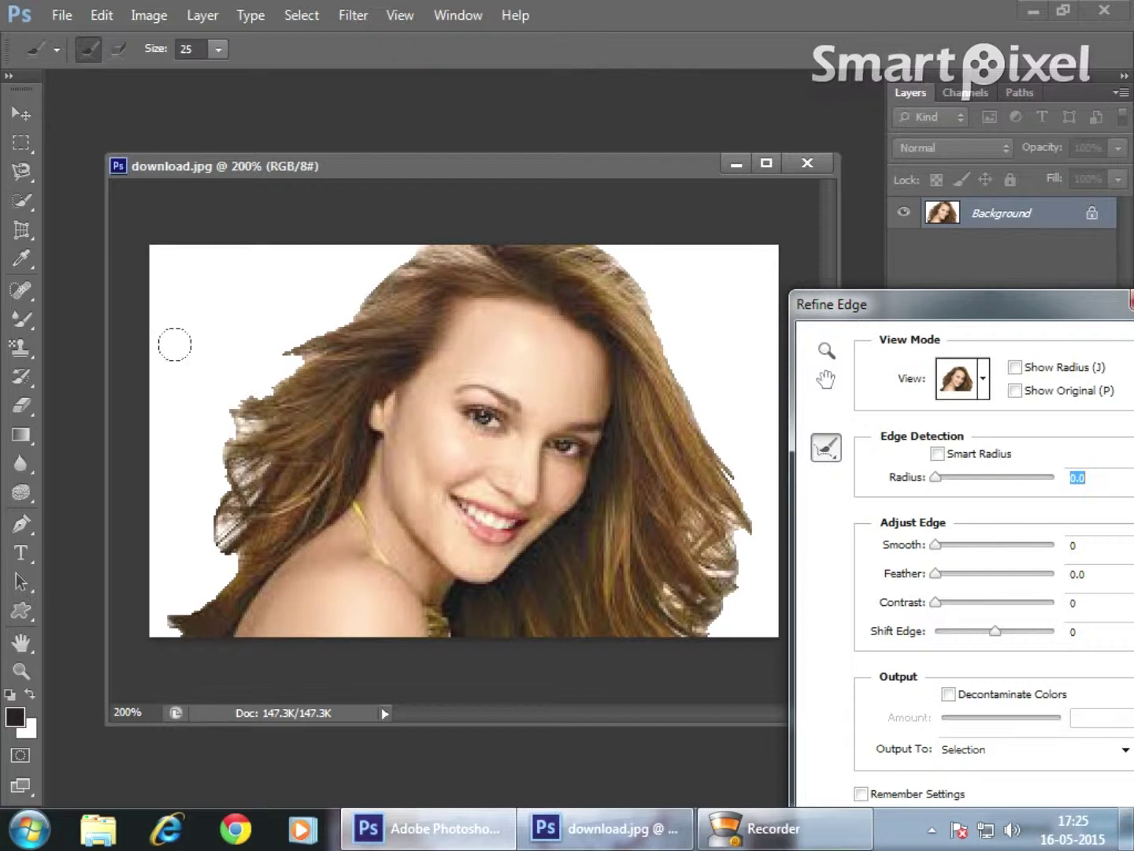
- Brush the left and right hair edges to catch stray strands, then raise Smooth to 15
left_click_drag(260, 402, 212, 390)
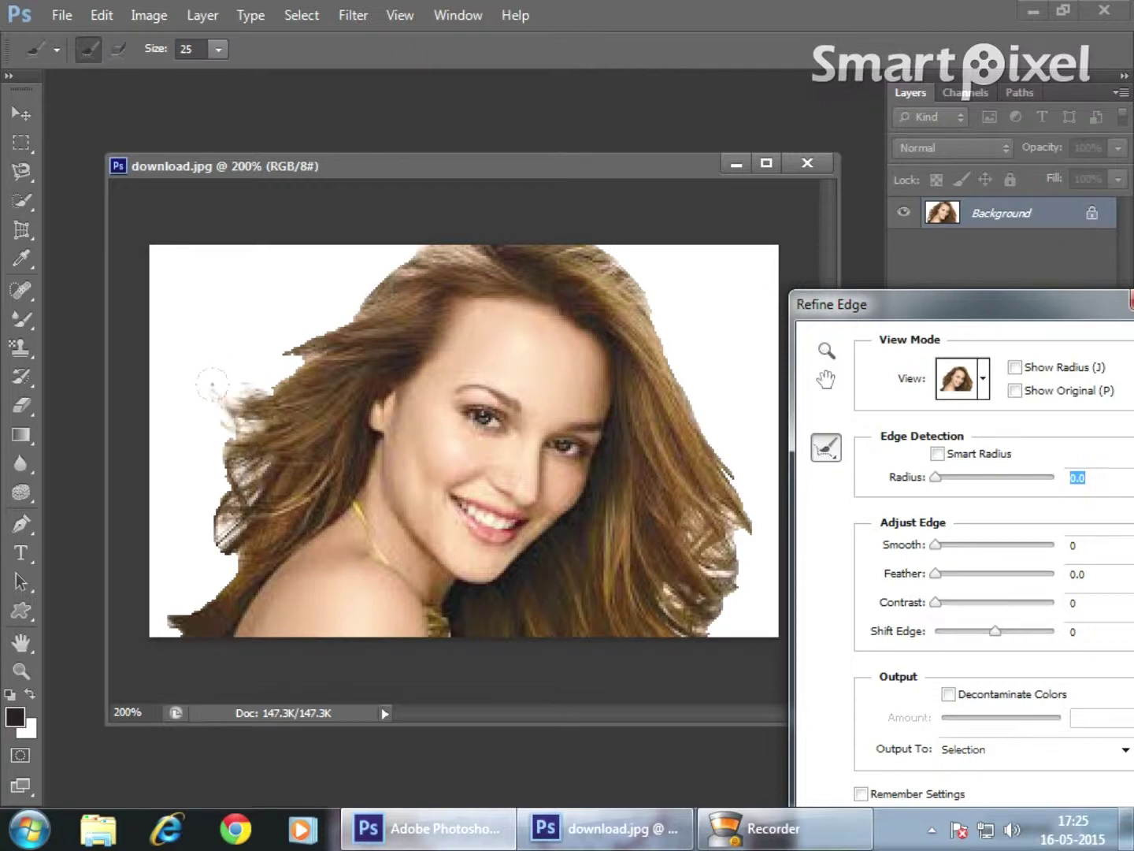
left_click_drag(297, 399, 244, 386)
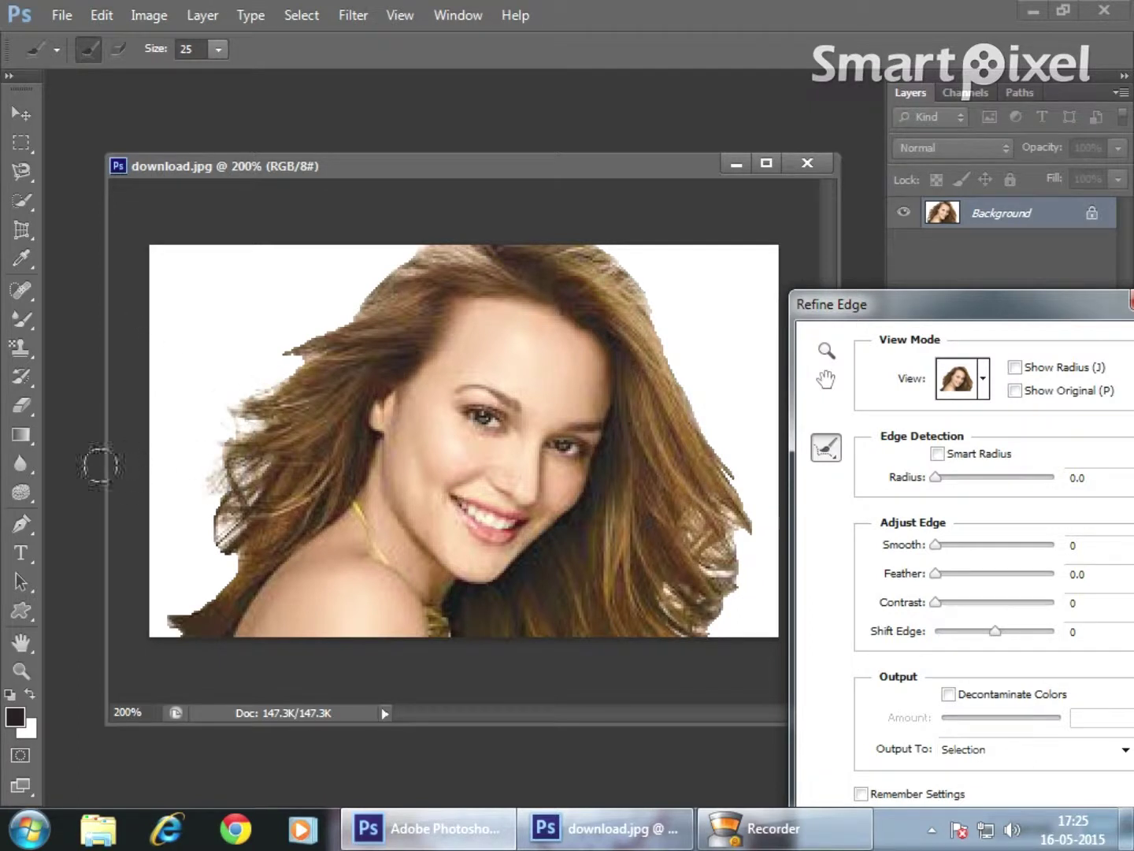
left_click_drag(197, 512, 138, 581)
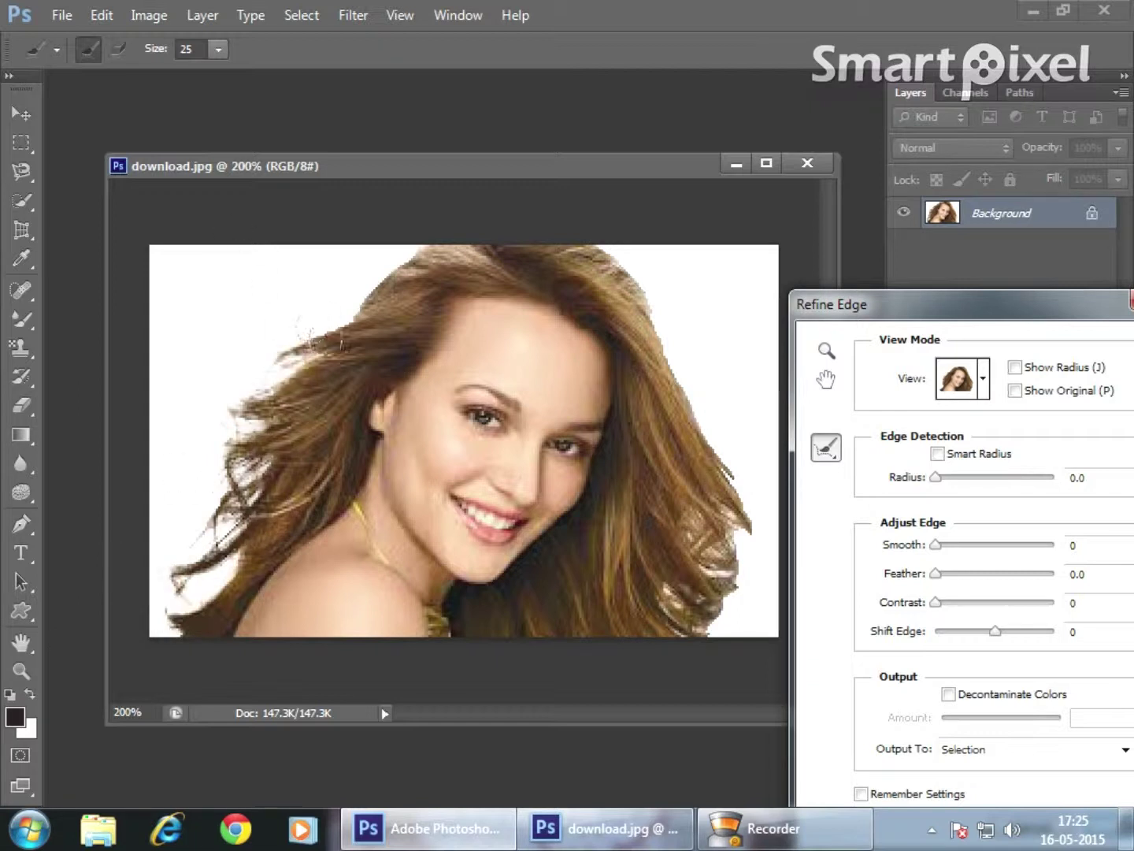
left_click_drag(337, 339, 217, 405)
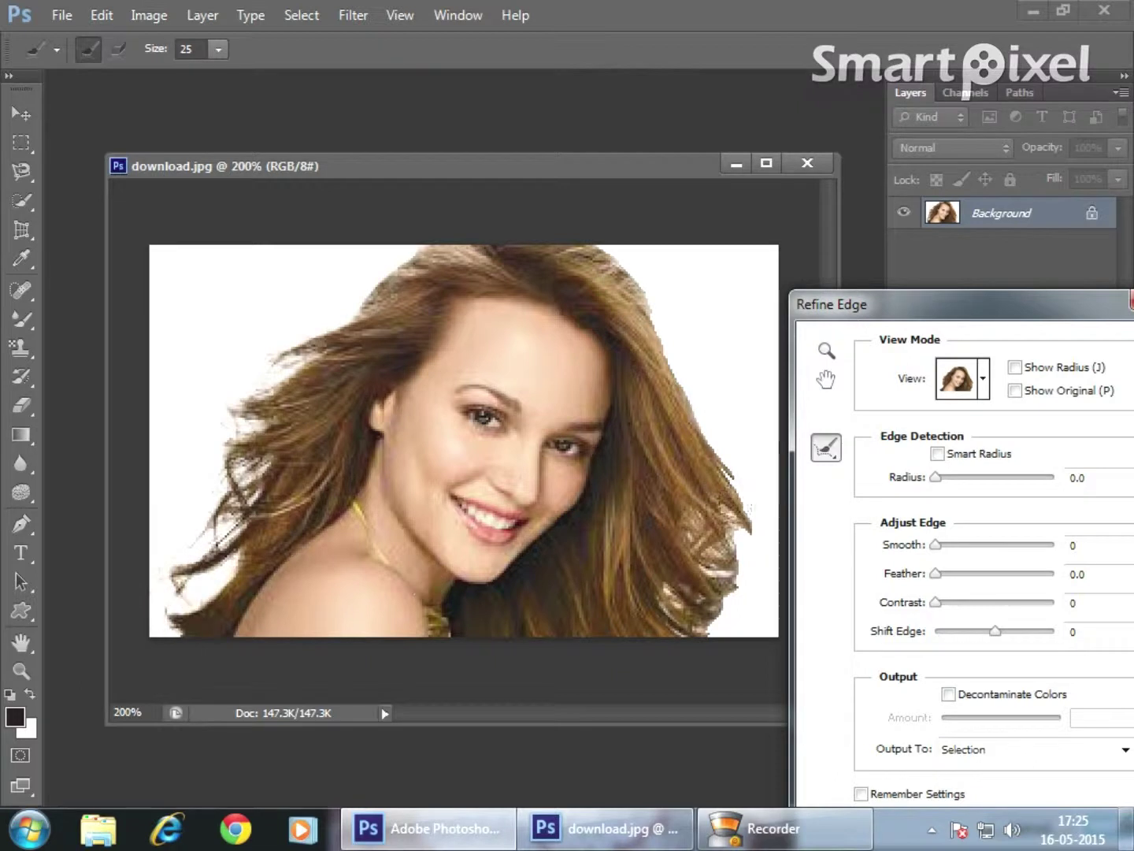
left_click_drag(744, 512, 740, 599)
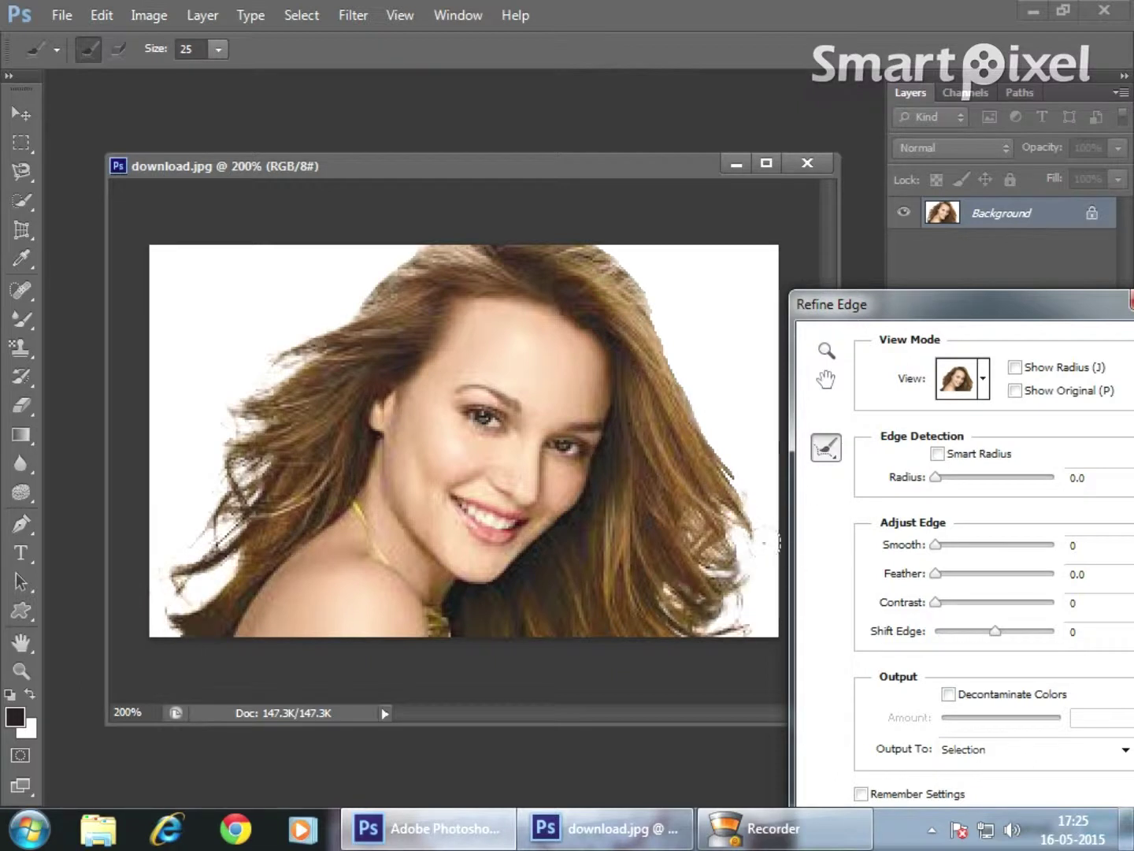
left_click_drag(659, 389, 642, 303)
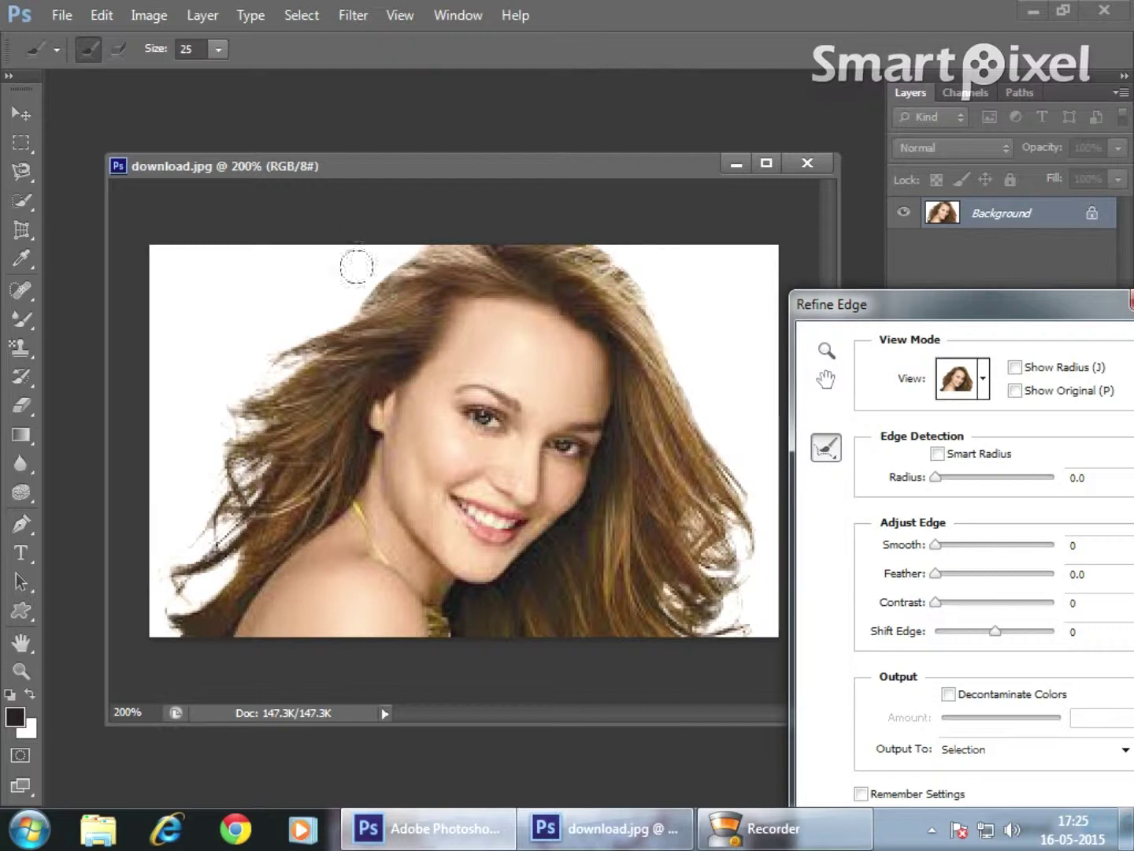
left_click_drag(292, 307, 167, 501)
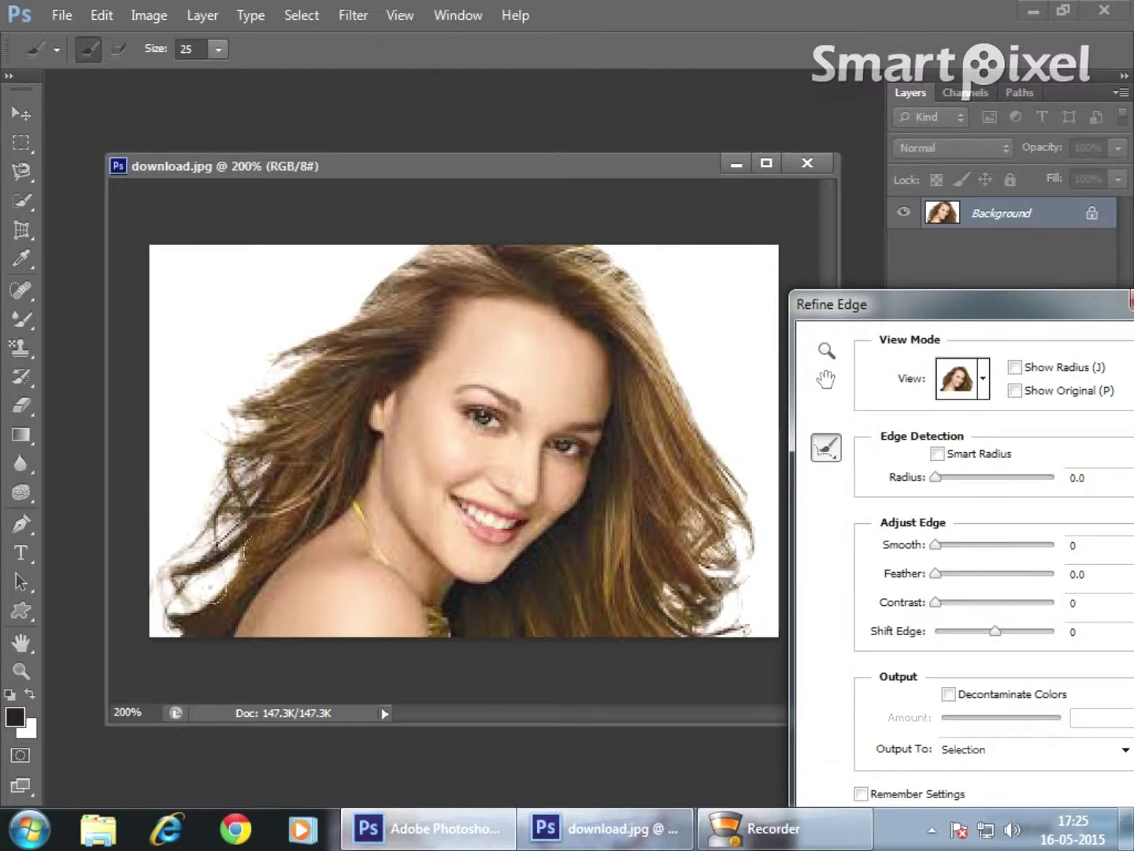
mouse_move(994, 315)
left_mouse_down()
mouse_move(977, 317)
mouse_move(635, 108)
left_mouse_up()
mouse_move(578, 335)
left_mouse_down()
mouse_move(594, 337)
mouse_move(589, 367)
left_mouse_up()
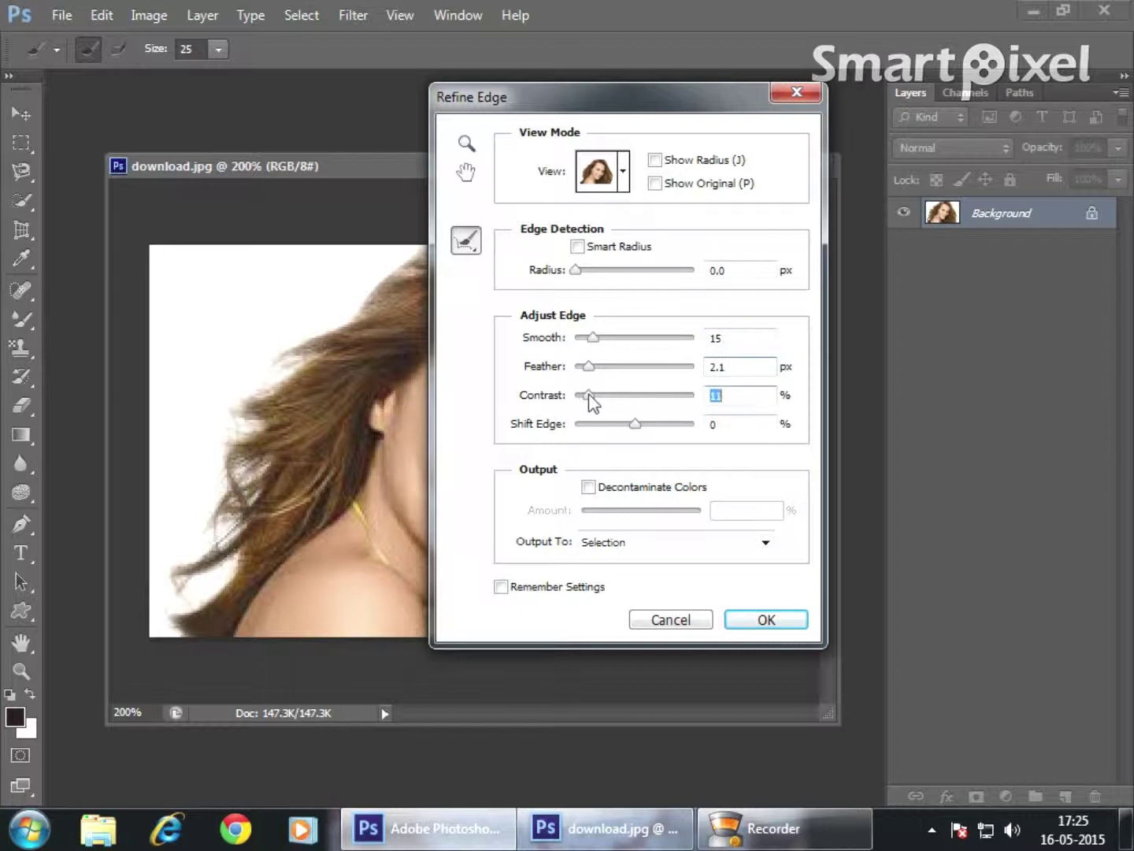
- Output the refined selection to a New Layer and apply it
left_click(765, 543)
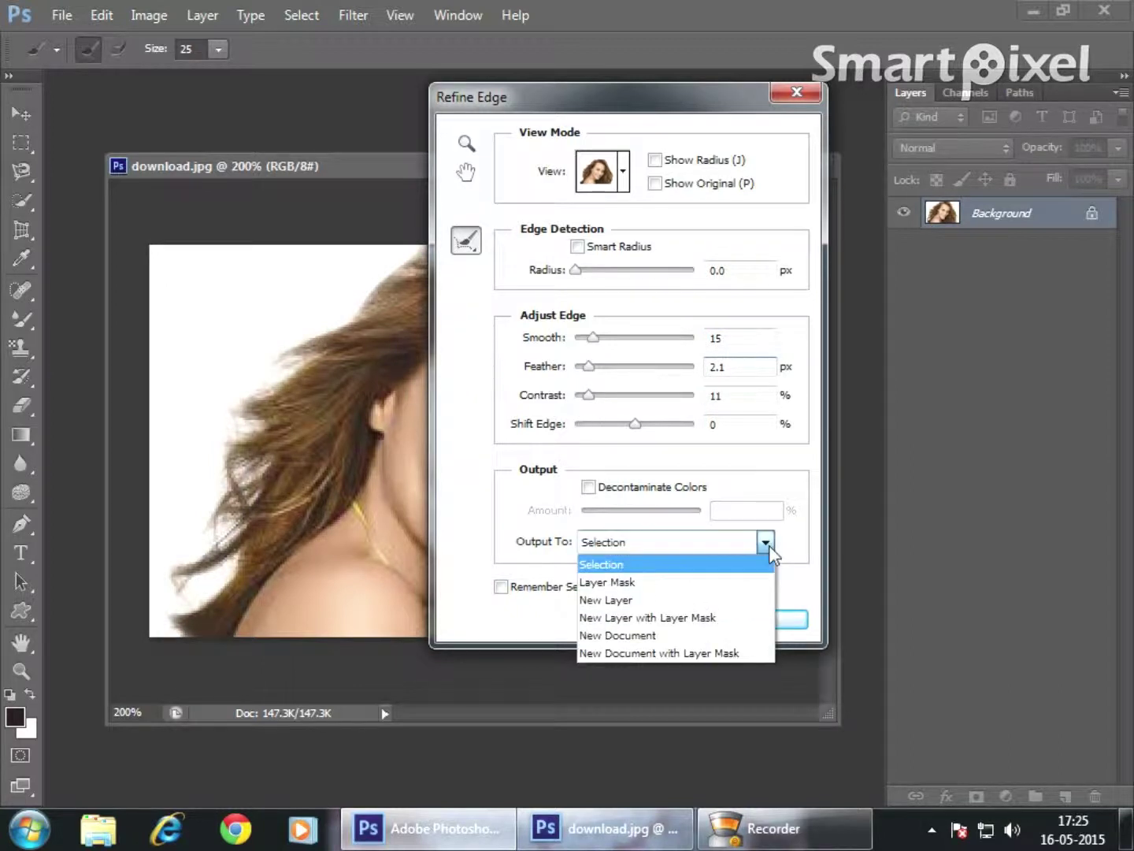
left_click(649, 599)
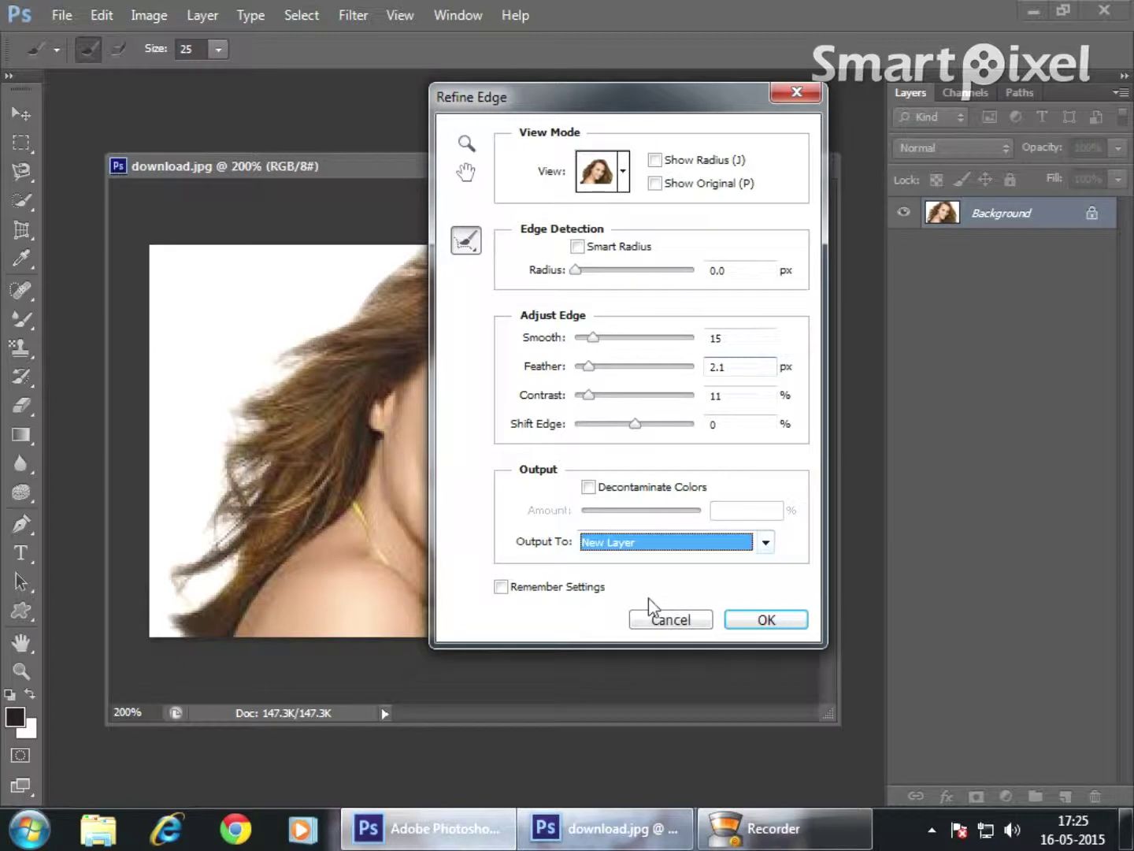
left_click(763, 624)
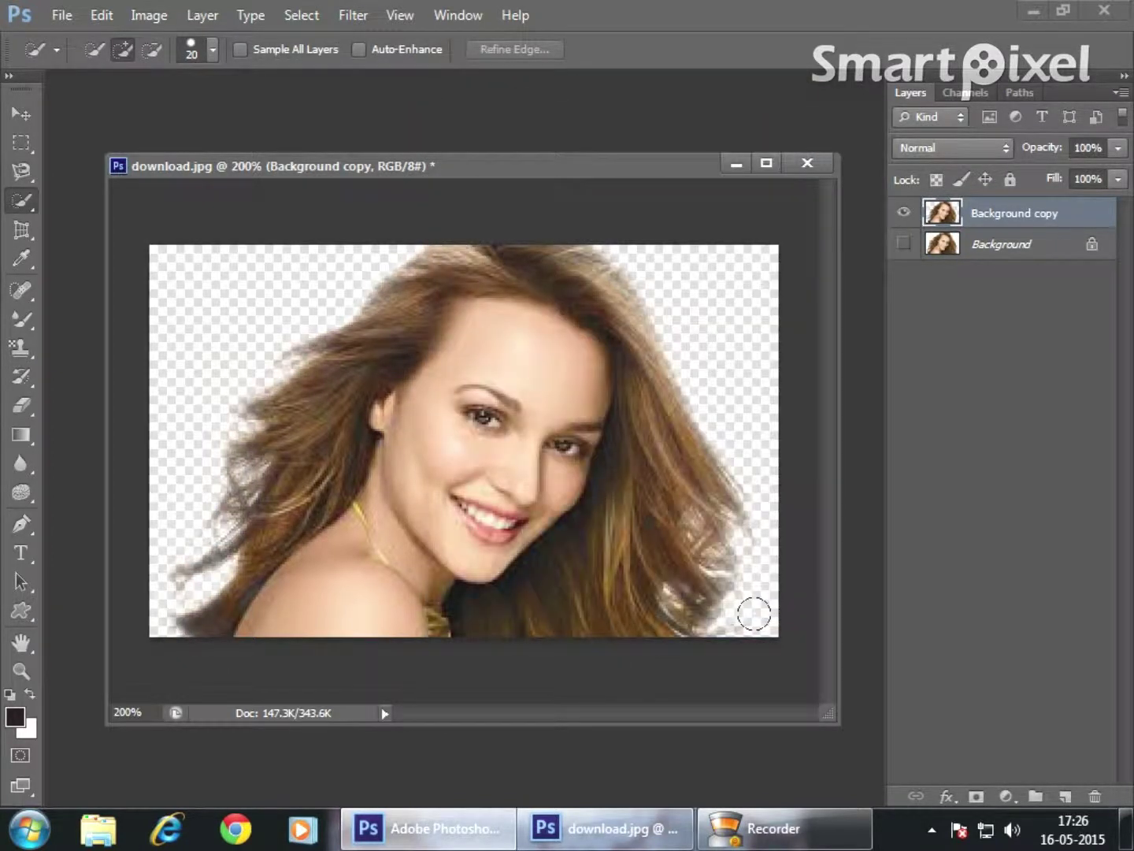